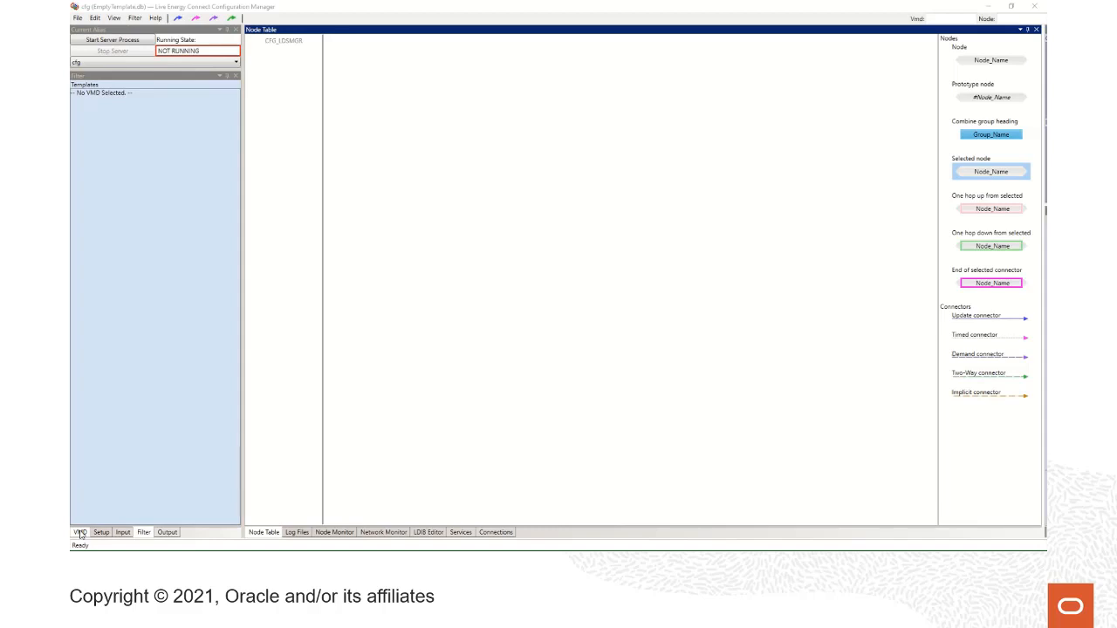
- Show the VMD templates and import EmptyTemplate.db as the configuration, discarding unsaved changes and dismissing the macro version notice
click(80, 532)
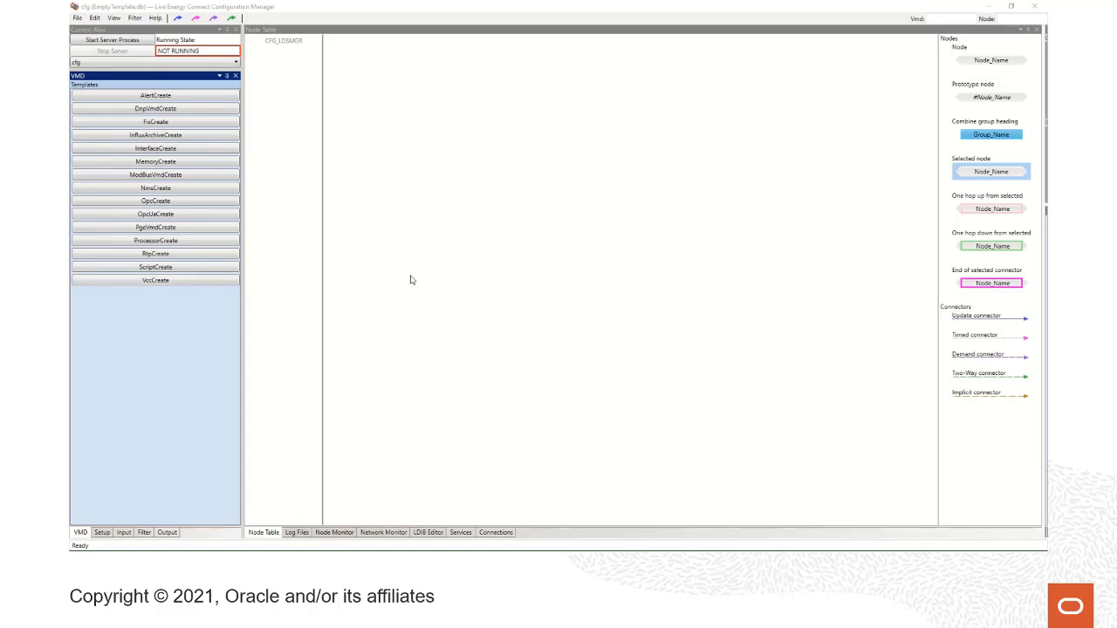
click(78, 18)
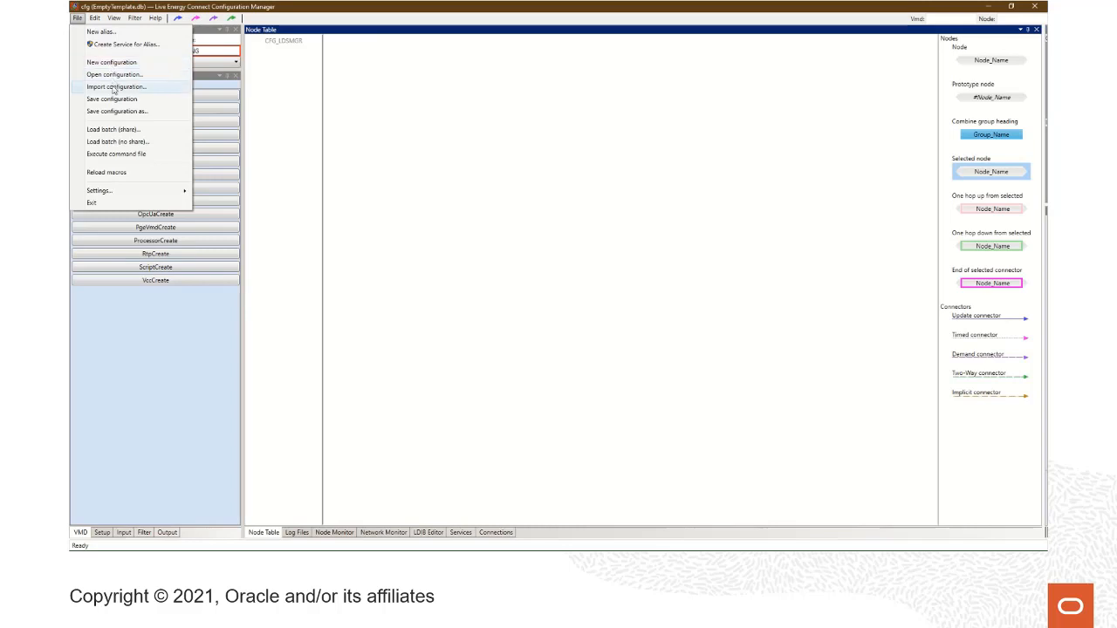
click(113, 88)
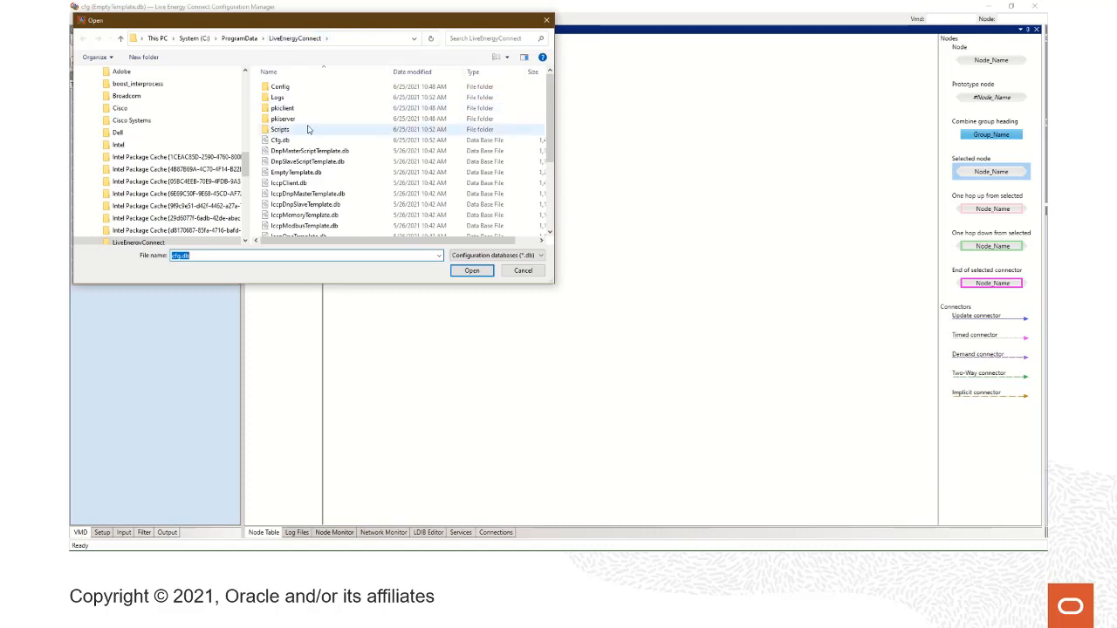
scroll(312, 181, down, 3)
scroll(312, 180, down, 1)
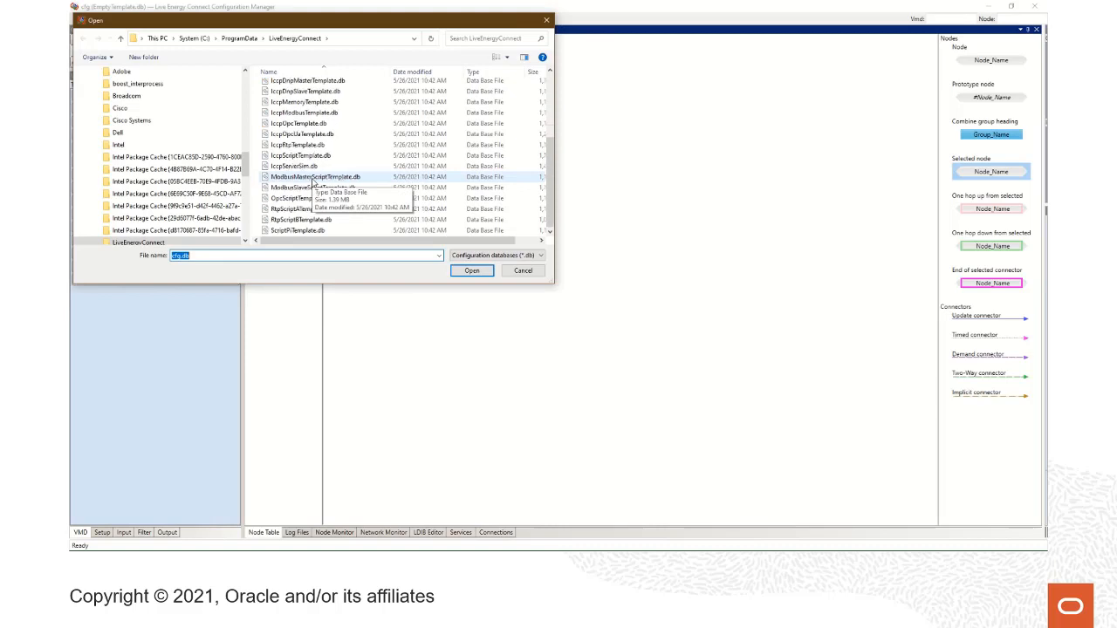
scroll(312, 181, up, 4)
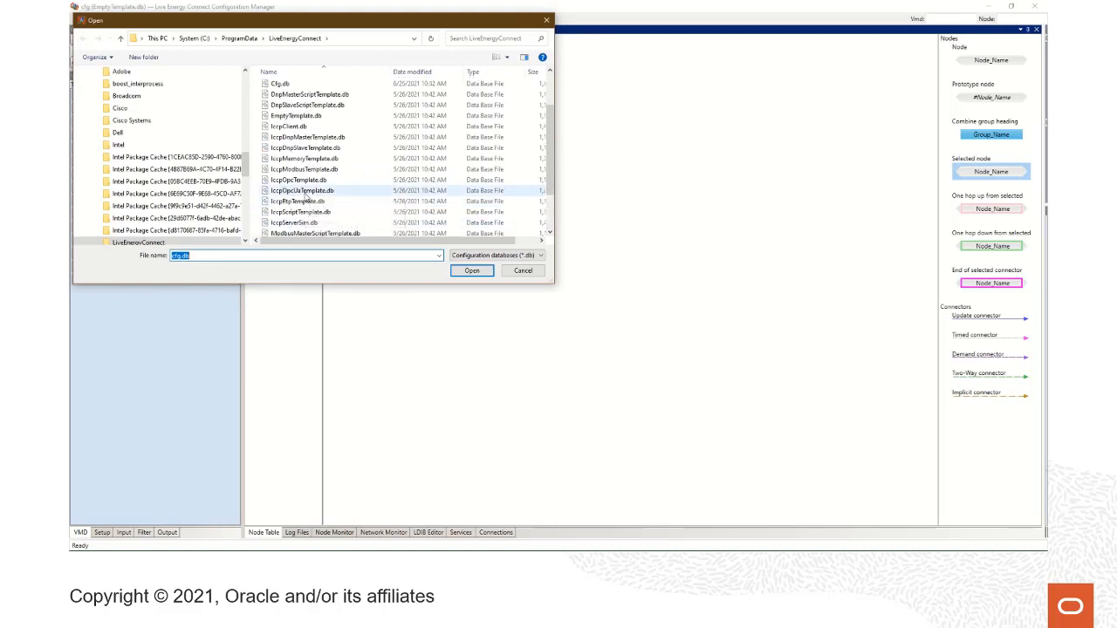
click(315, 116)
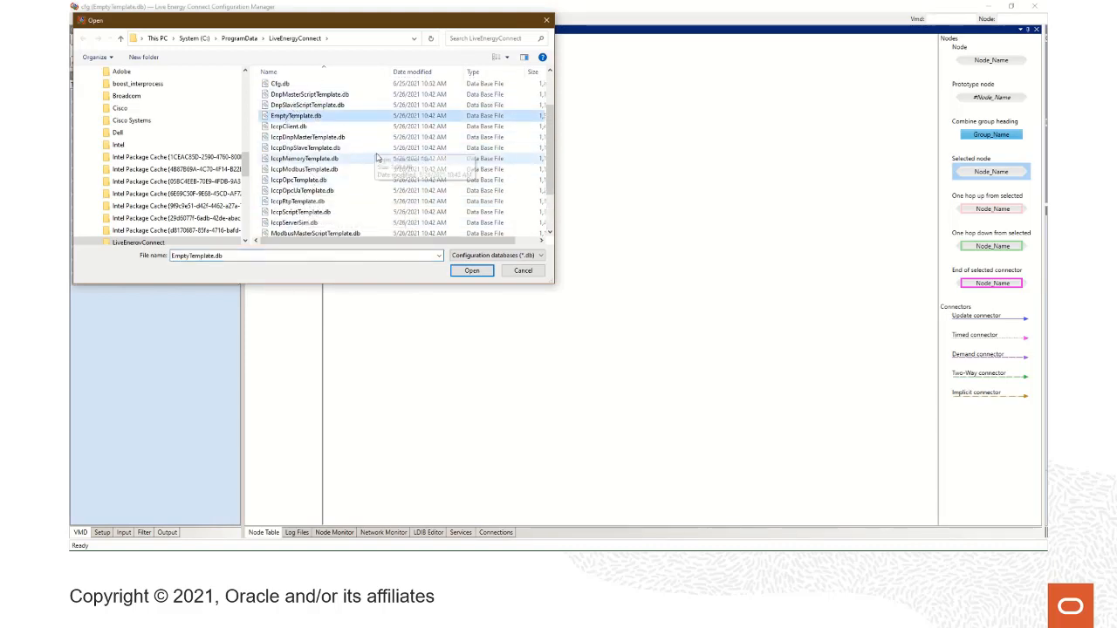
click(469, 271)
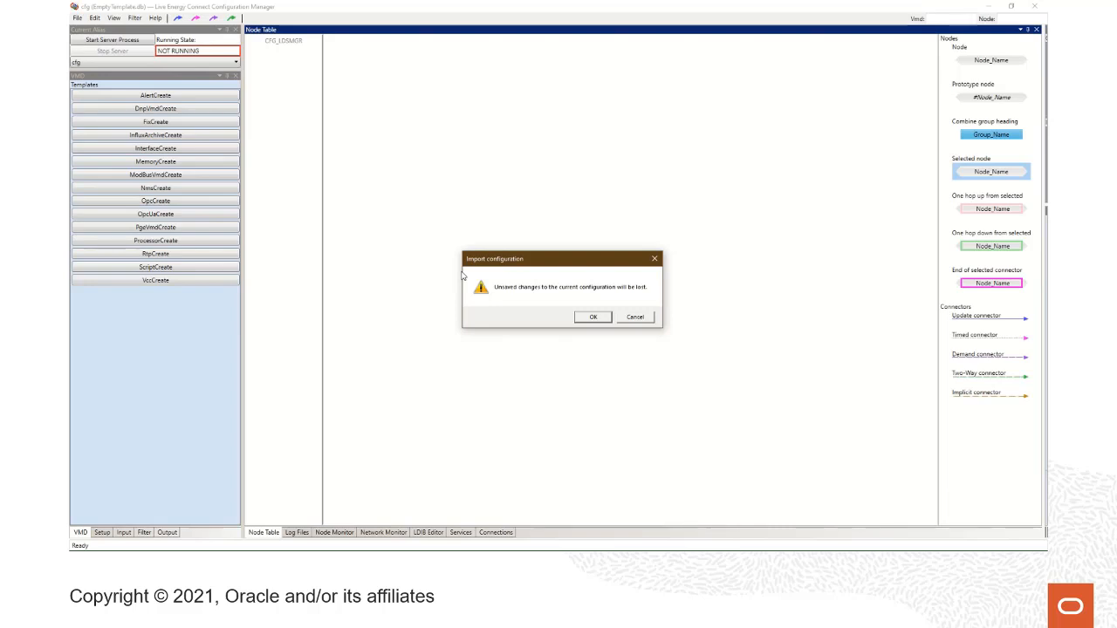
click(588, 320)
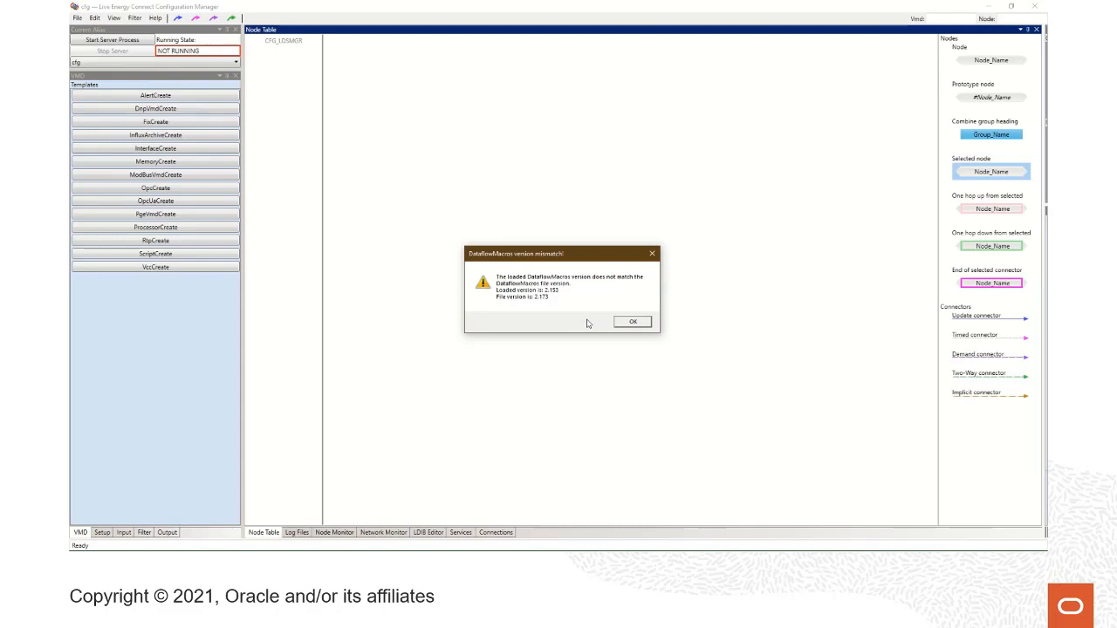
click(631, 322)
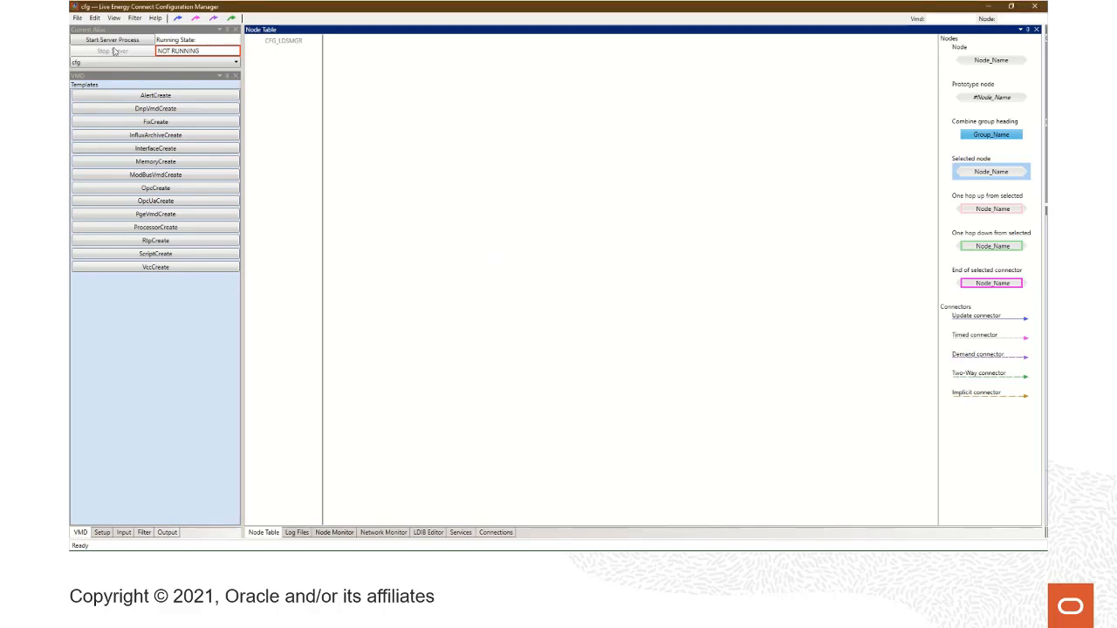
- Reload the macros, allowing the server to be started and stopped for the reload
click(77, 17)
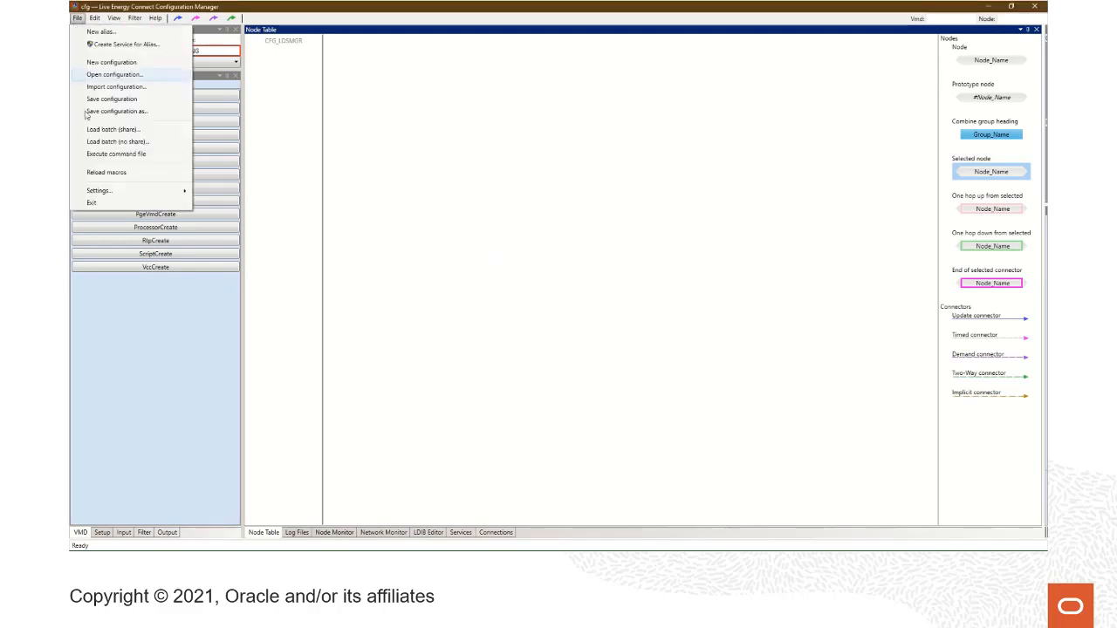
click(107, 173)
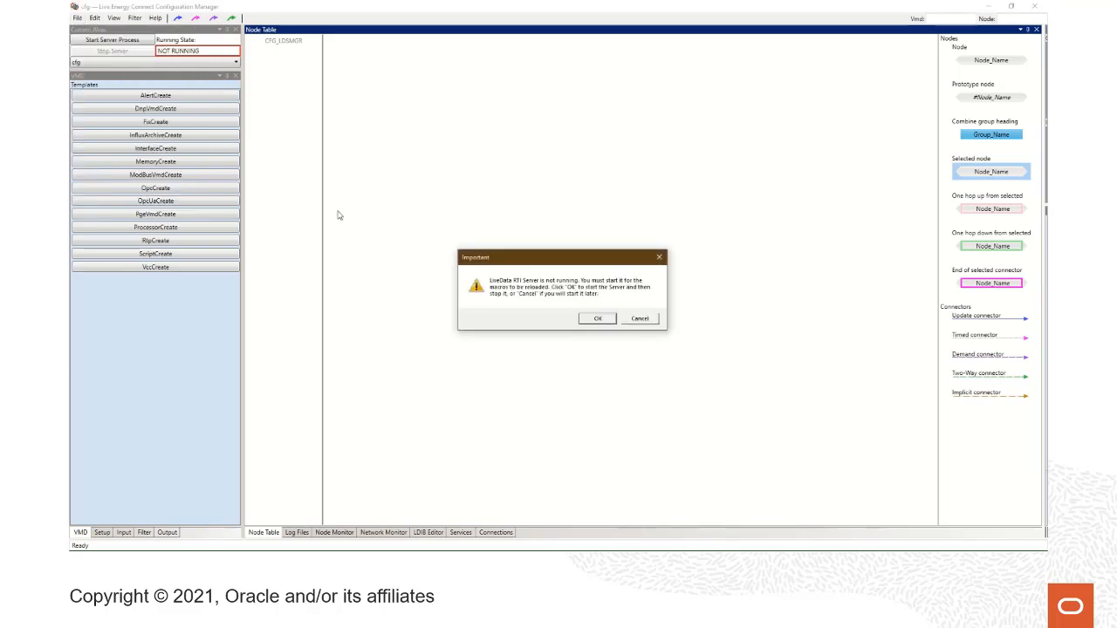
click(597, 320)
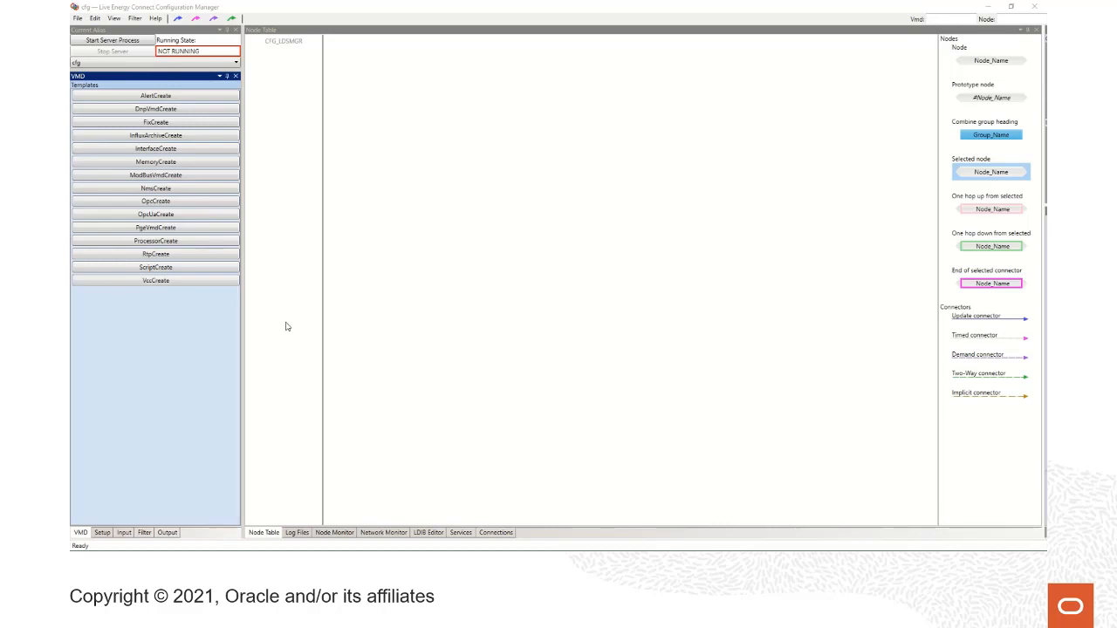
- Create a Processor-type VMD named Processor
click(150, 245)
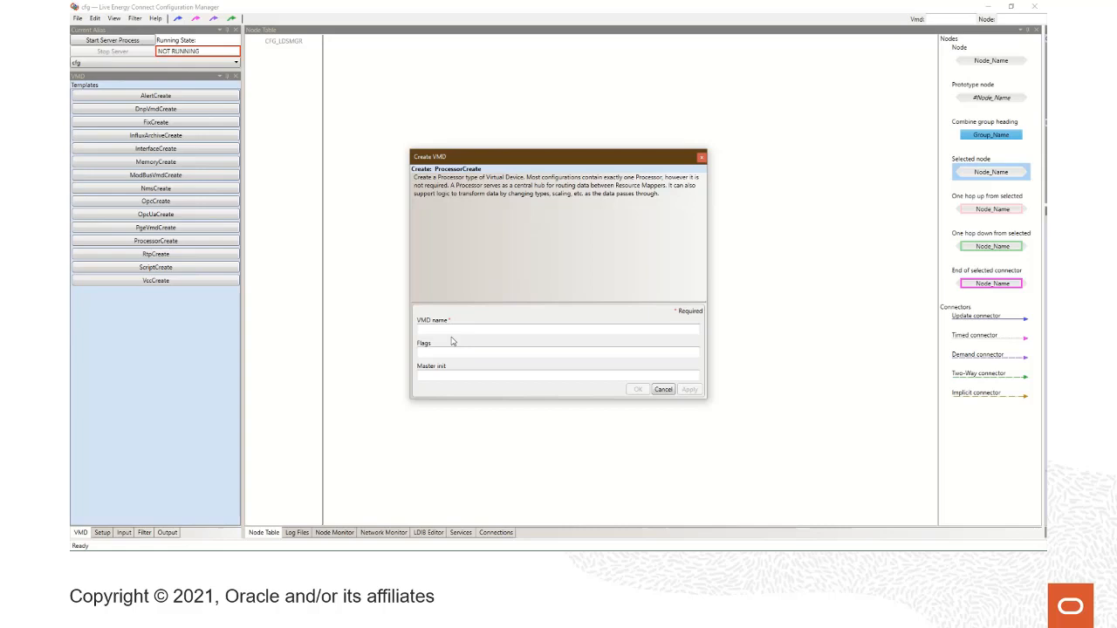
click(470, 333)
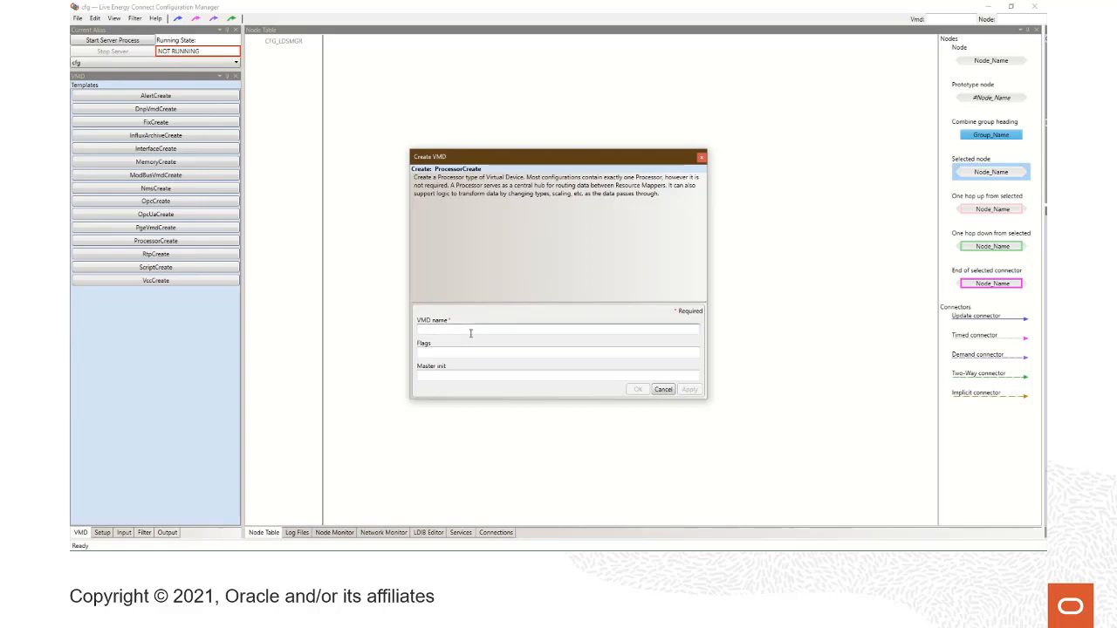
text(Proce)
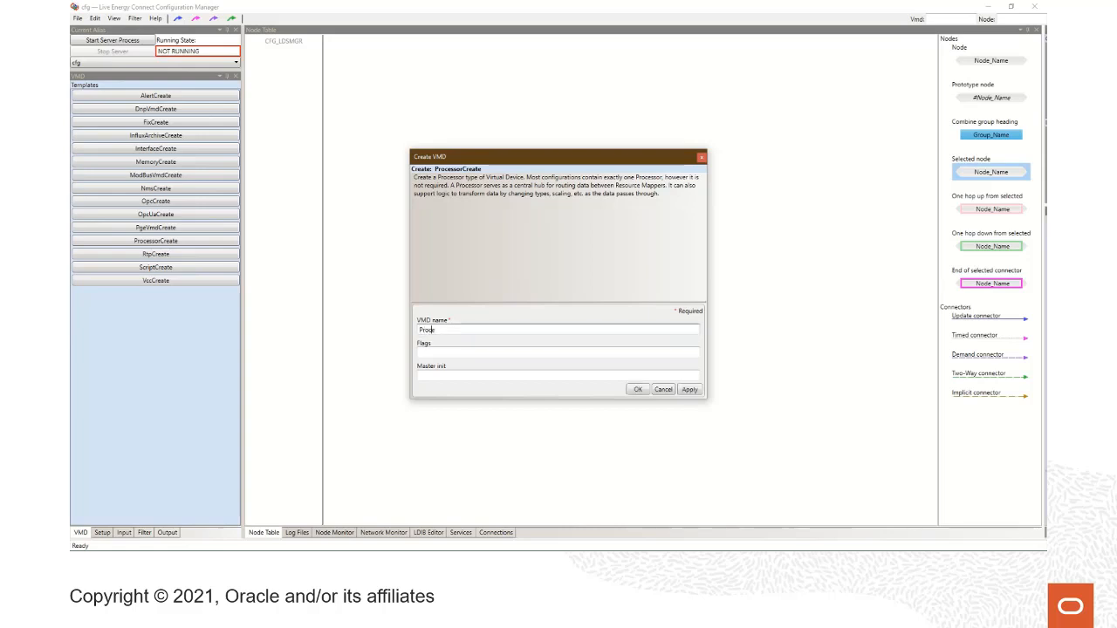
text(ssor)
click(634, 390)
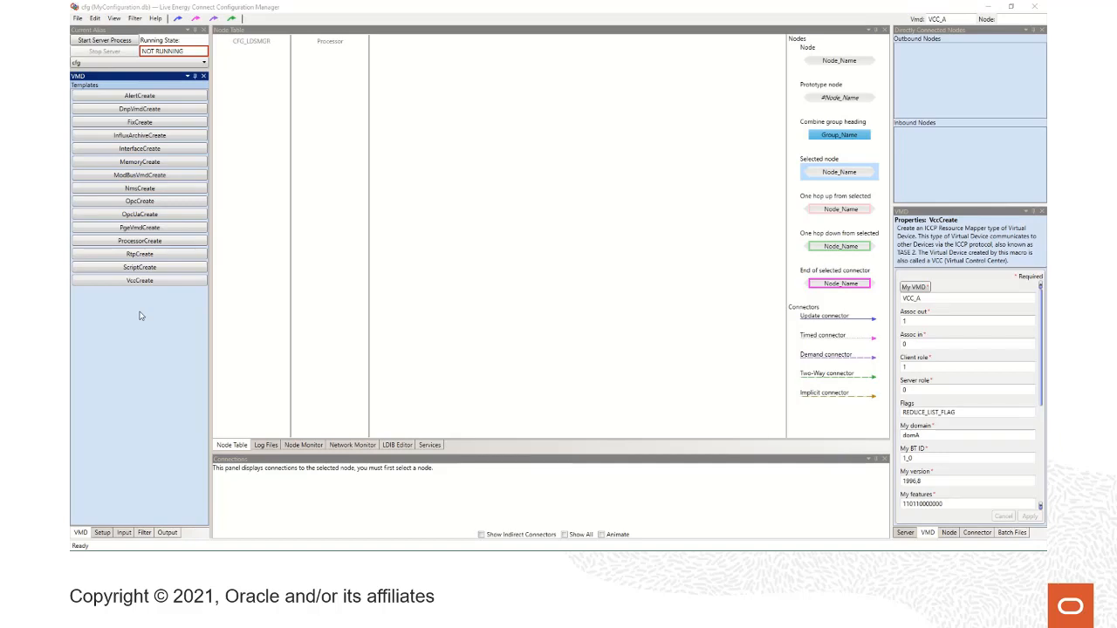
- Begin a new VccCreate VMD named VCC_A with Assoc out 1 and Assoc in 0
double_click(190, 282)
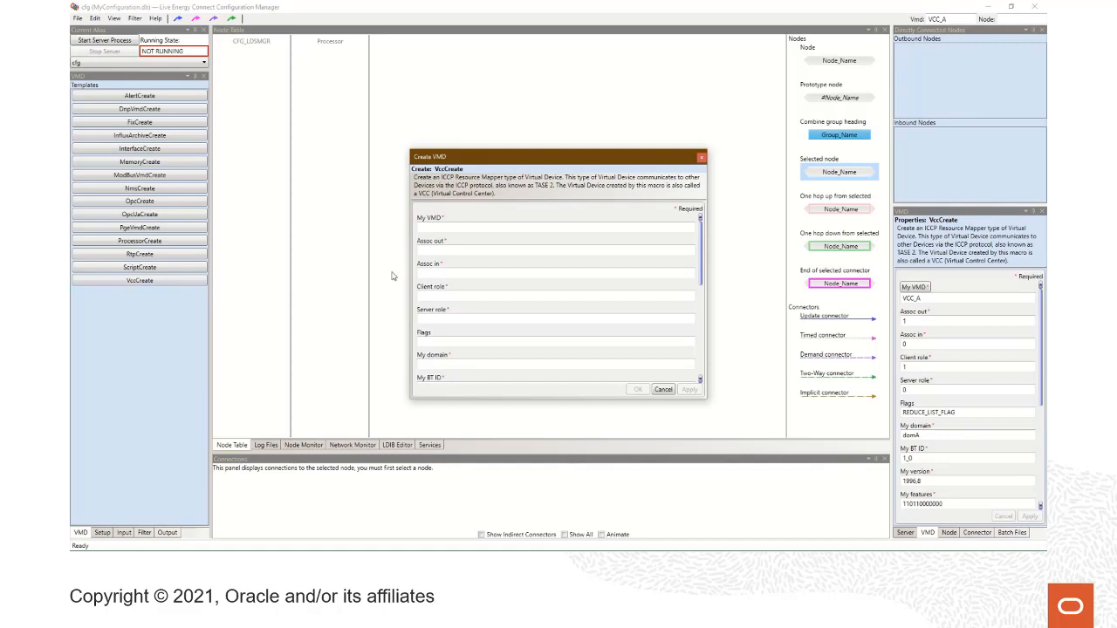
click(444, 224)
text(VCC_A)
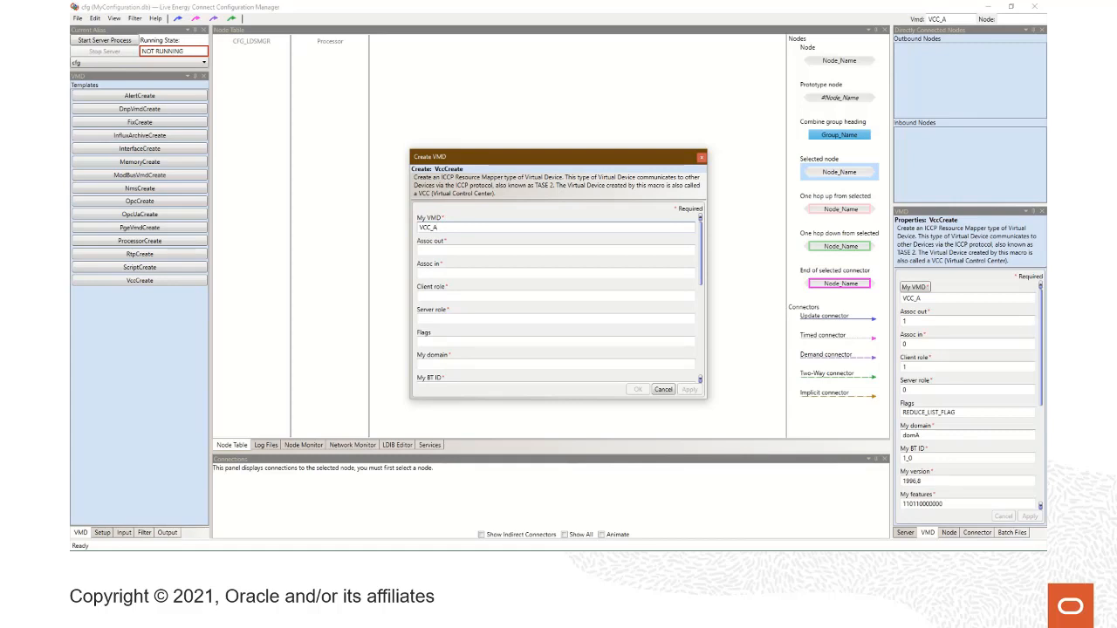
click(459, 247)
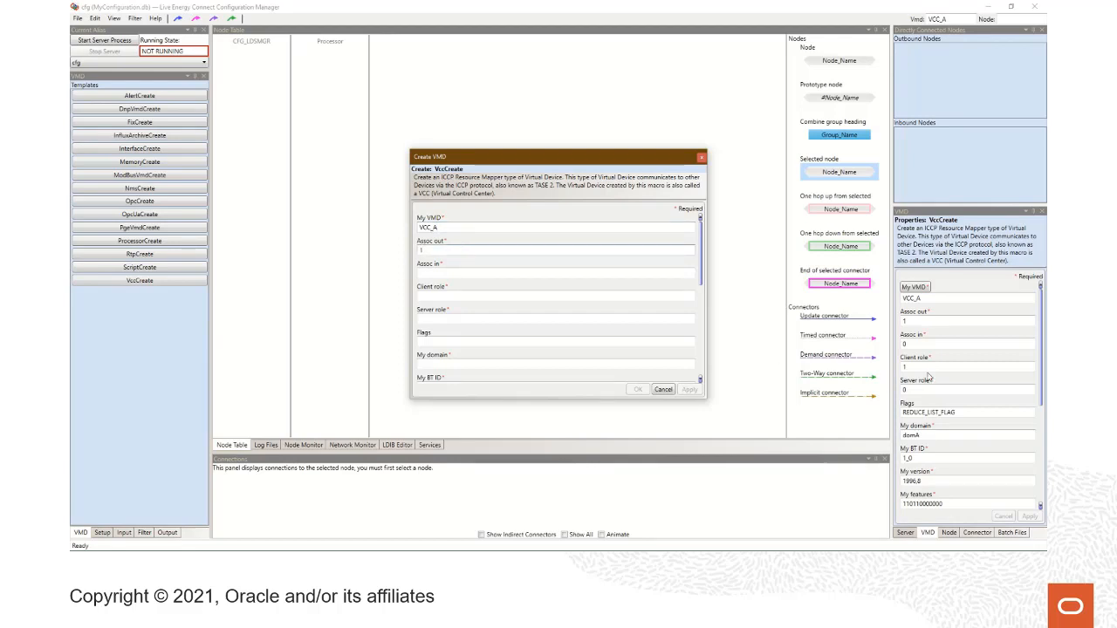
text(1)
click(437, 272)
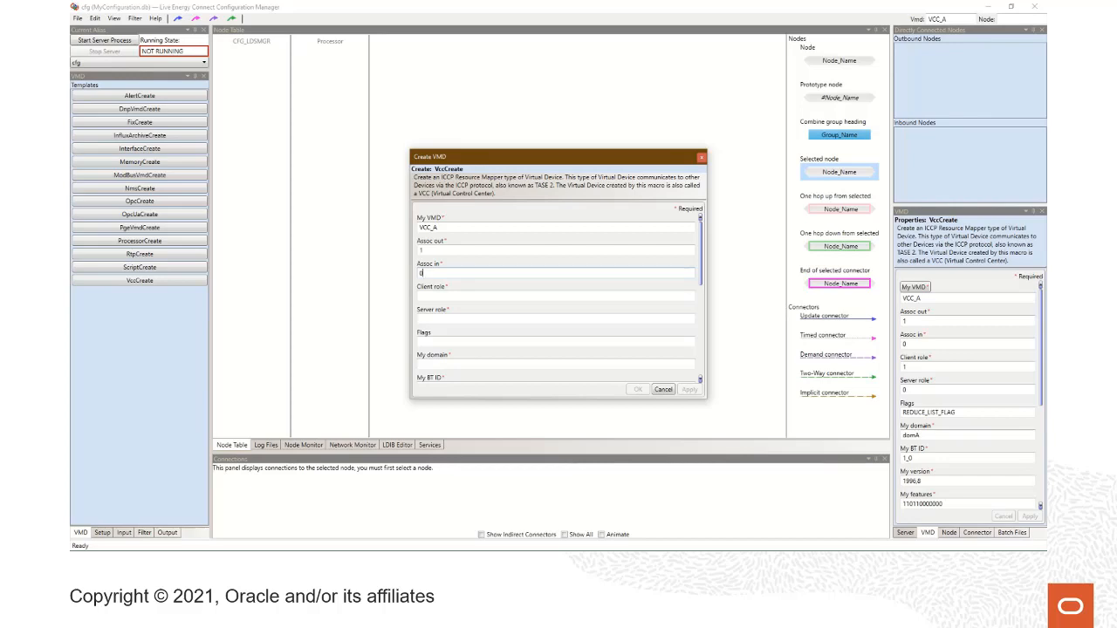
- Give VCC_A a client role of 1 and a server role of 0, and set REDUCE_LIST_FLAG
click(455, 293)
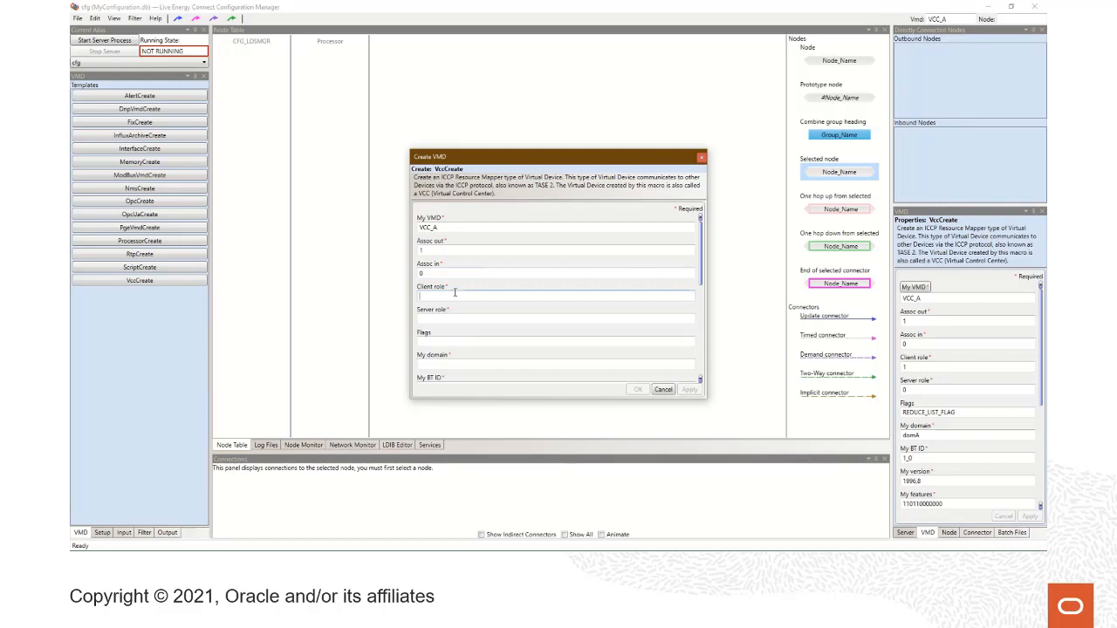
text(1)
click(452, 317)
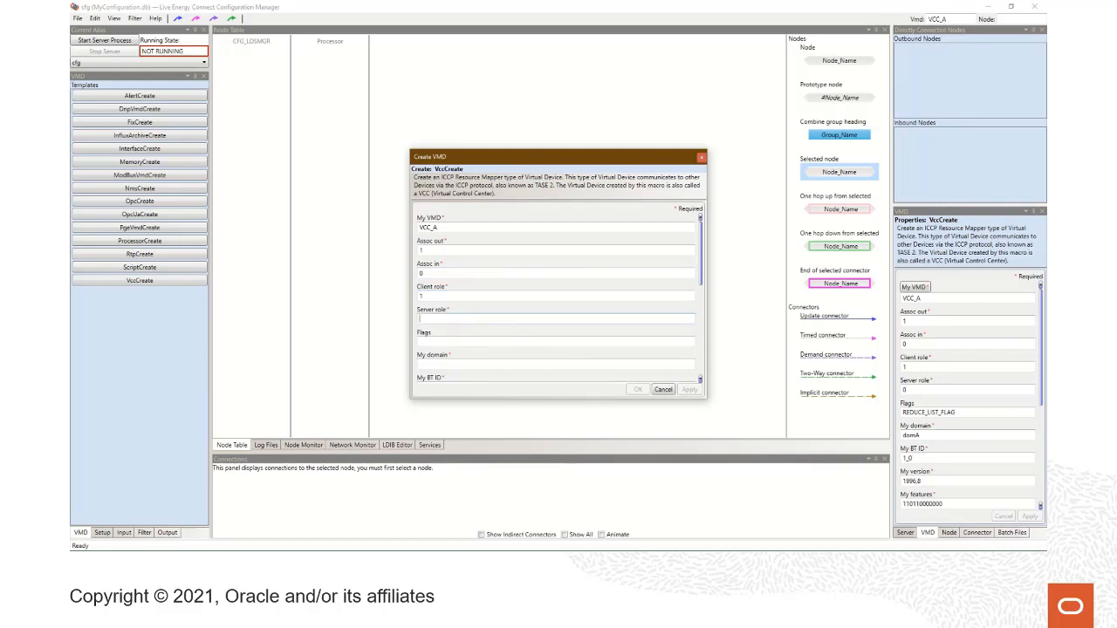
text(0)
click(466, 345)
click(466, 346)
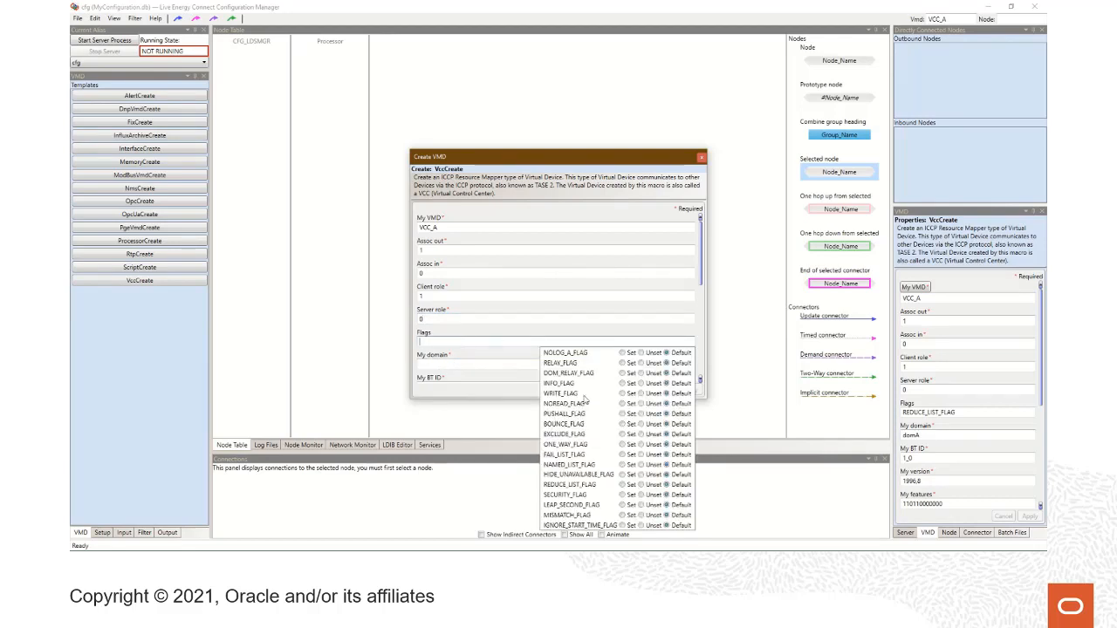
click(624, 487)
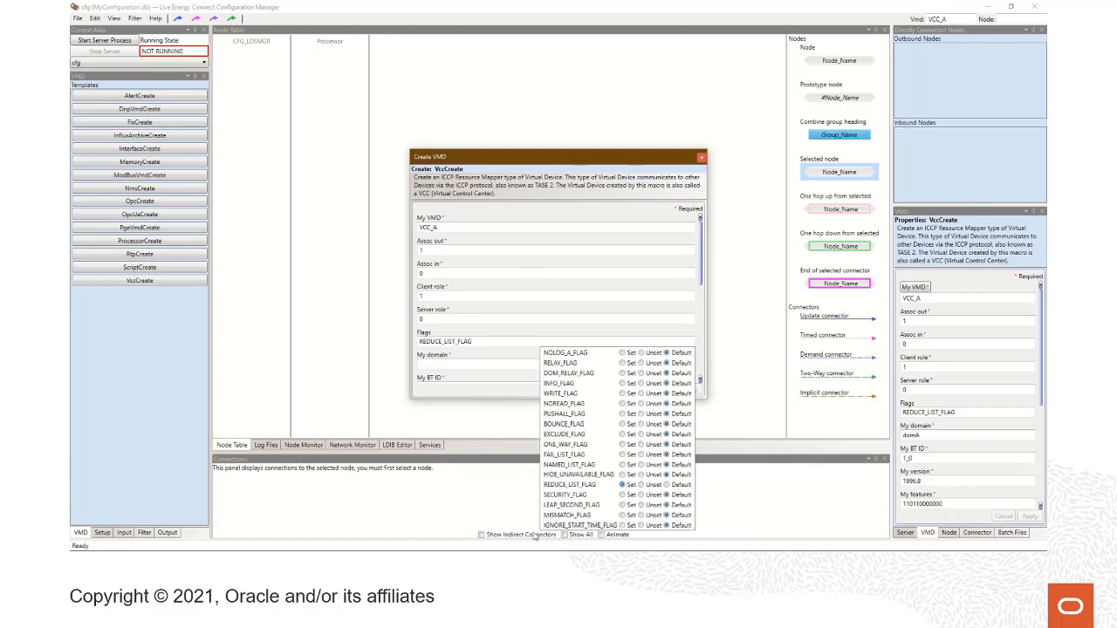
click(453, 365)
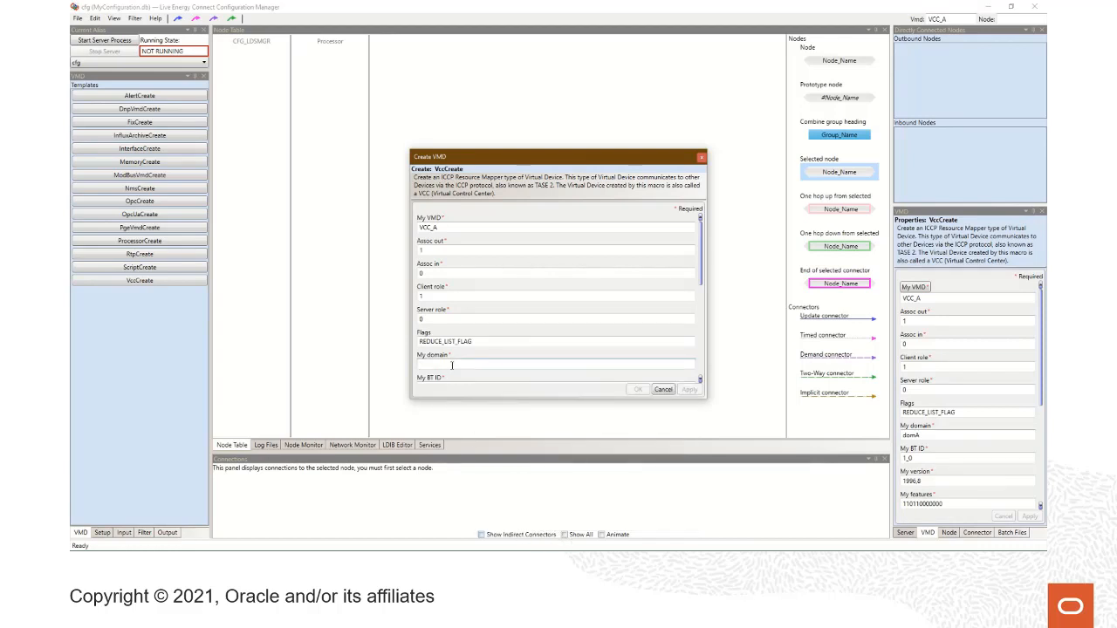
text(domA)
scroll(541, 349, down, 2)
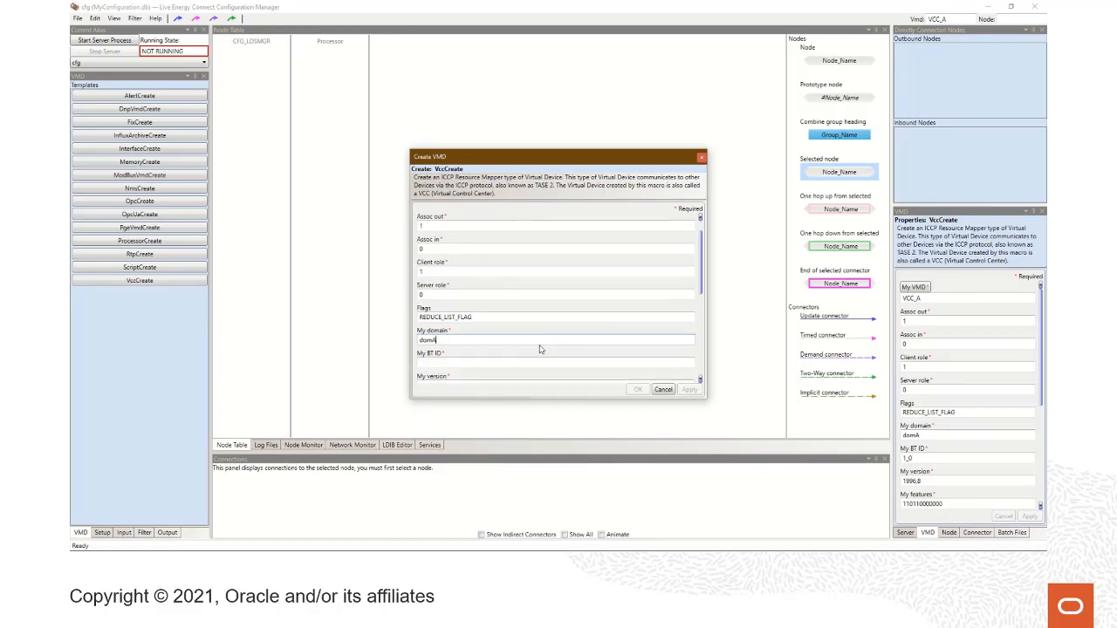
click(460, 312)
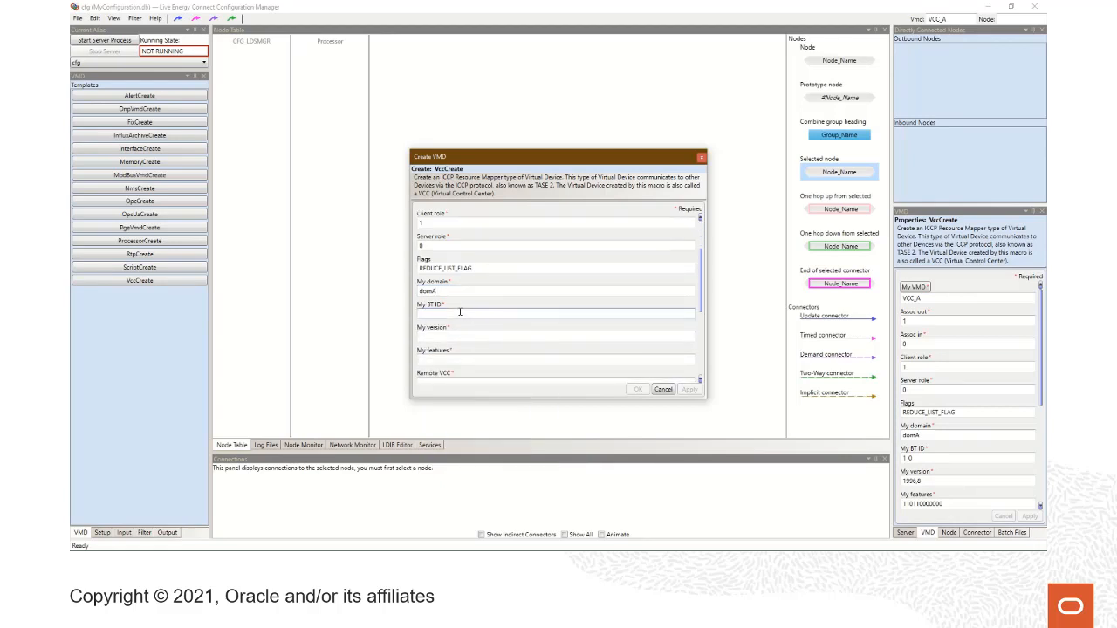
text(1_0)
click(430, 336)
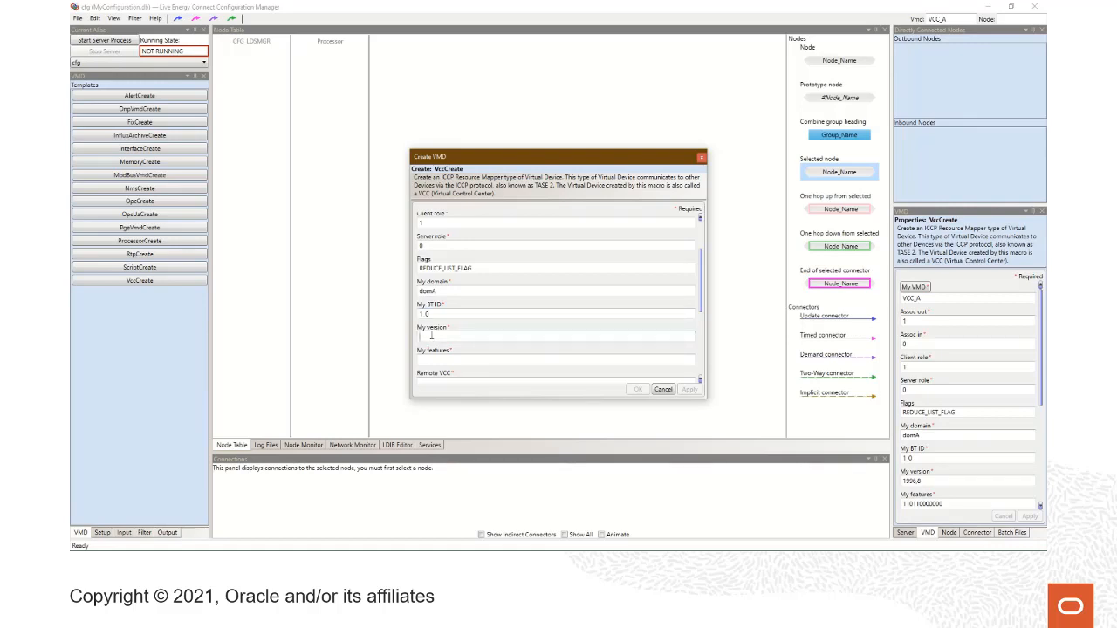
text(1996.8)
click(453, 359)
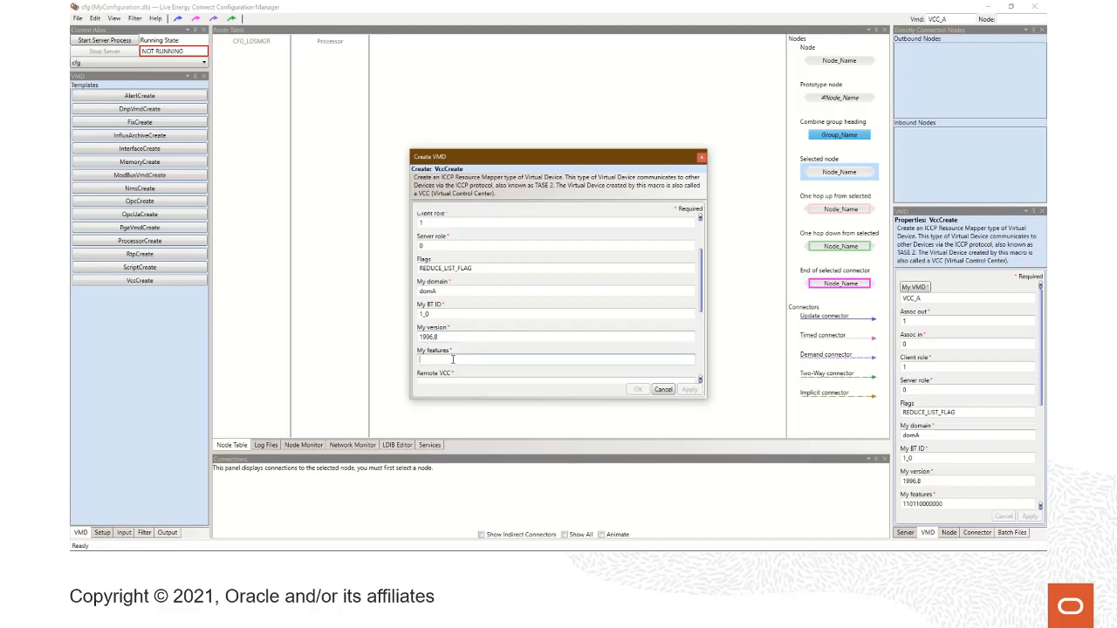
text(110110000000)
- Fill in the remote side: Remote VCC VCC_B, Remote domain domB, Remote BT ID 2_0 and Remote version 1996.8
scroll(482, 344, down, 1)
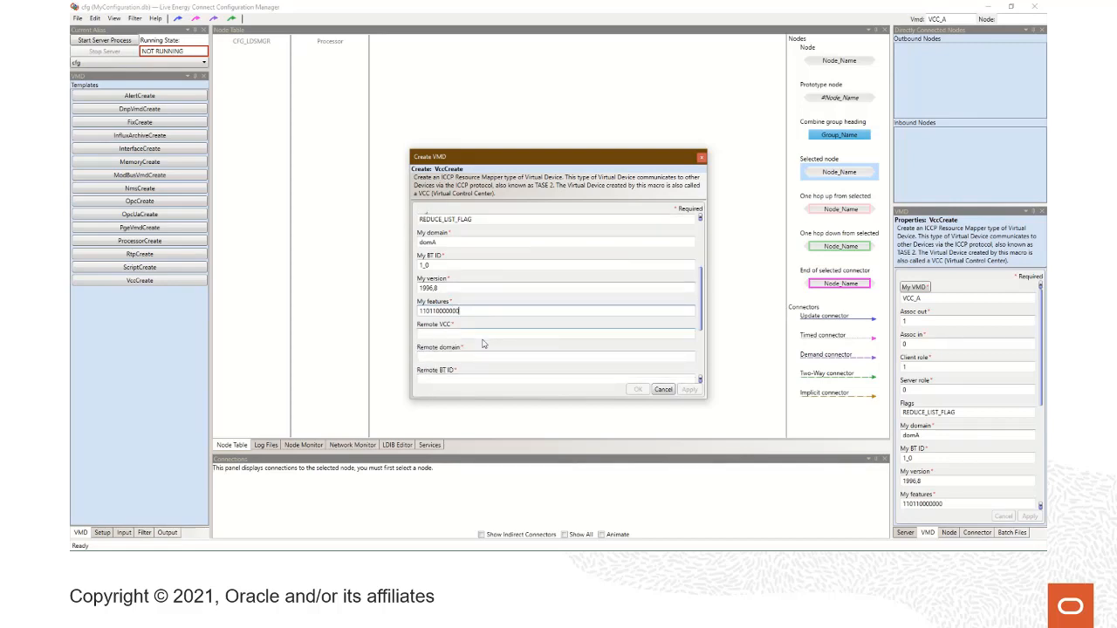
click(484, 332)
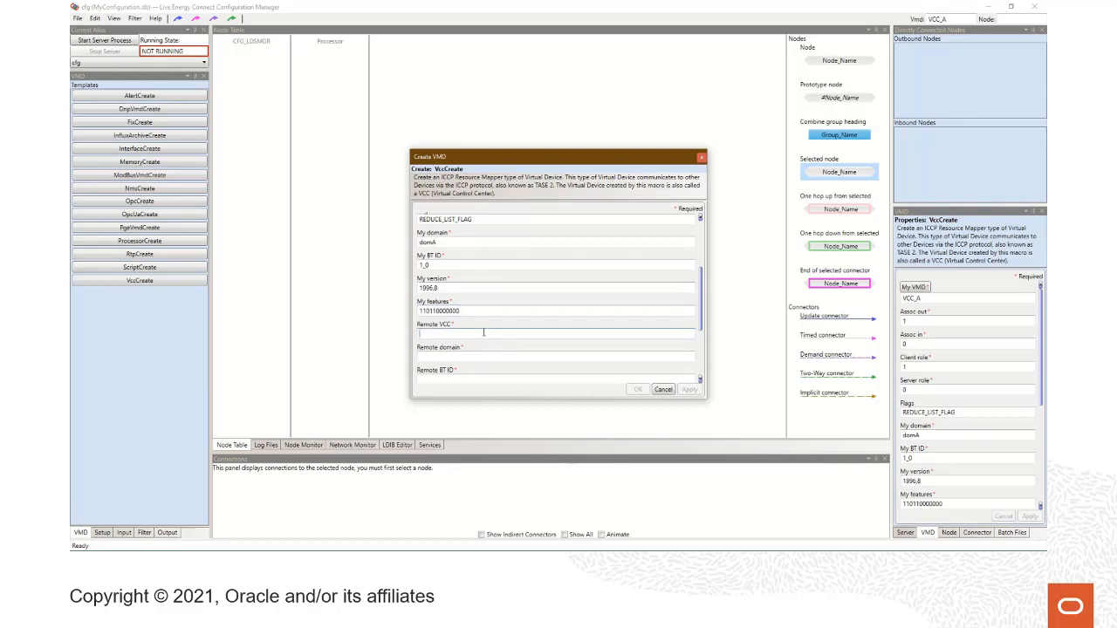
text(VCC_B)
click(445, 357)
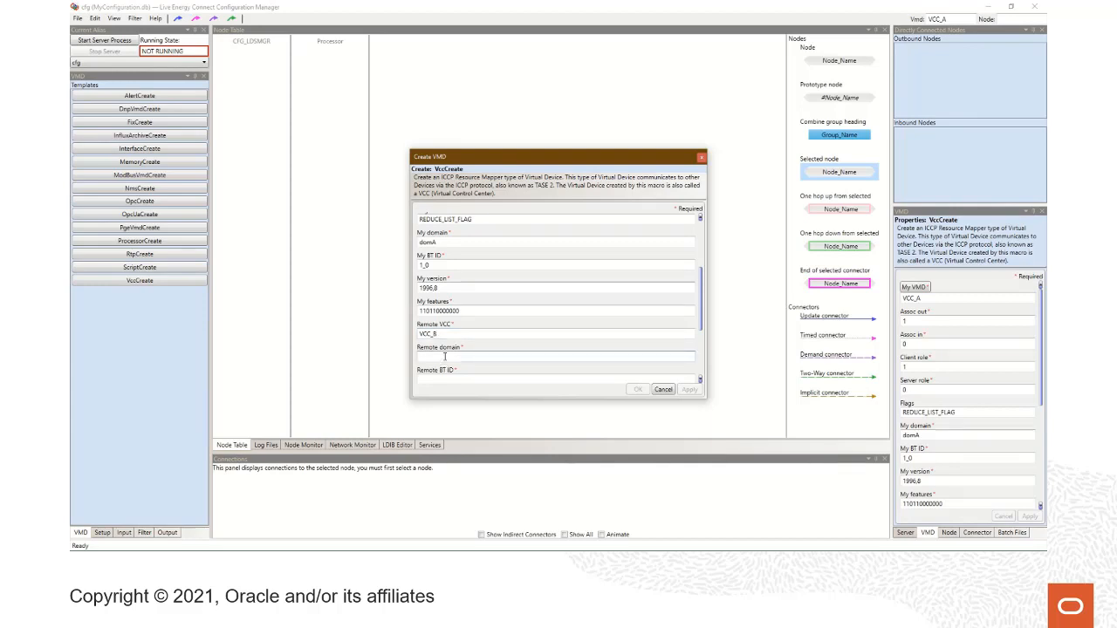
text(domB)
scroll(490, 329, down, 1)
click(468, 330)
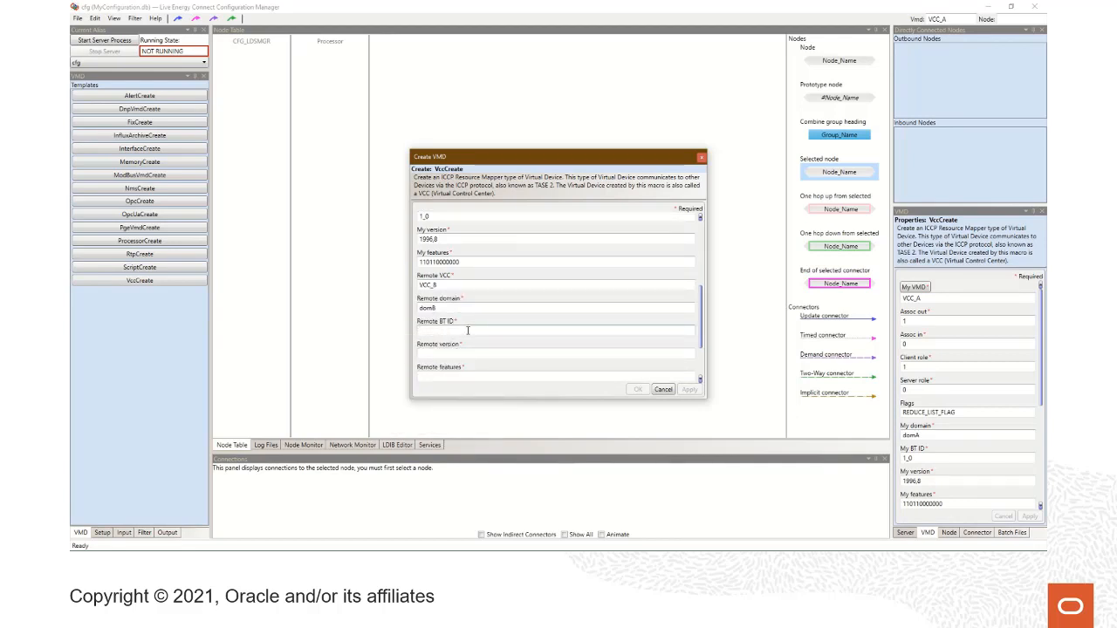
text(2_0)
click(441, 353)
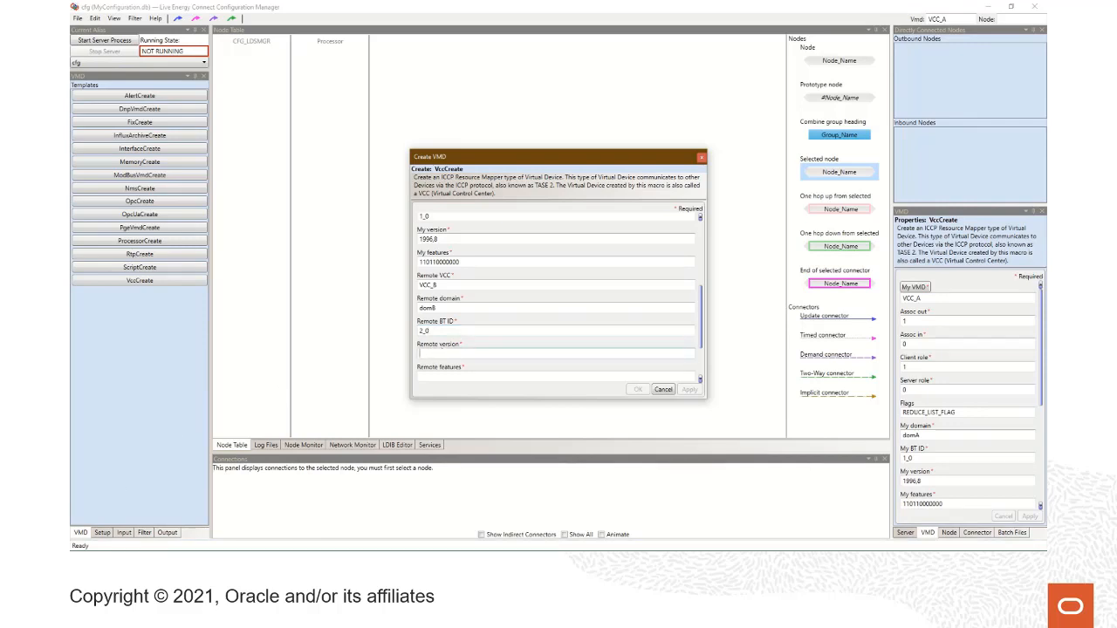
text(1996,8)
drag(461, 261, 414, 264)
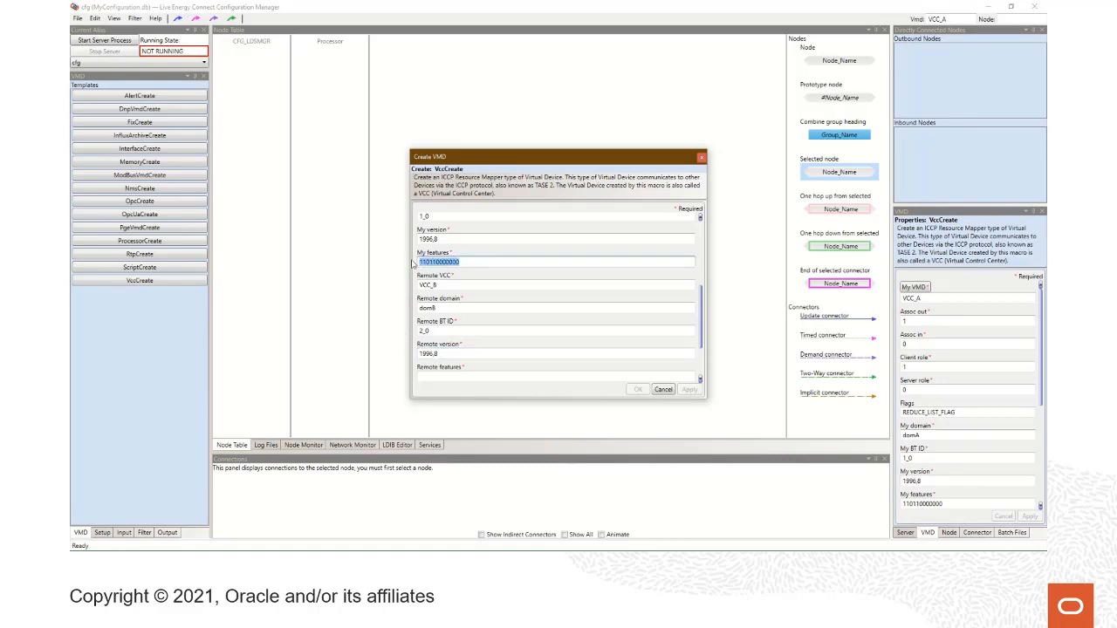
right_click(449, 262)
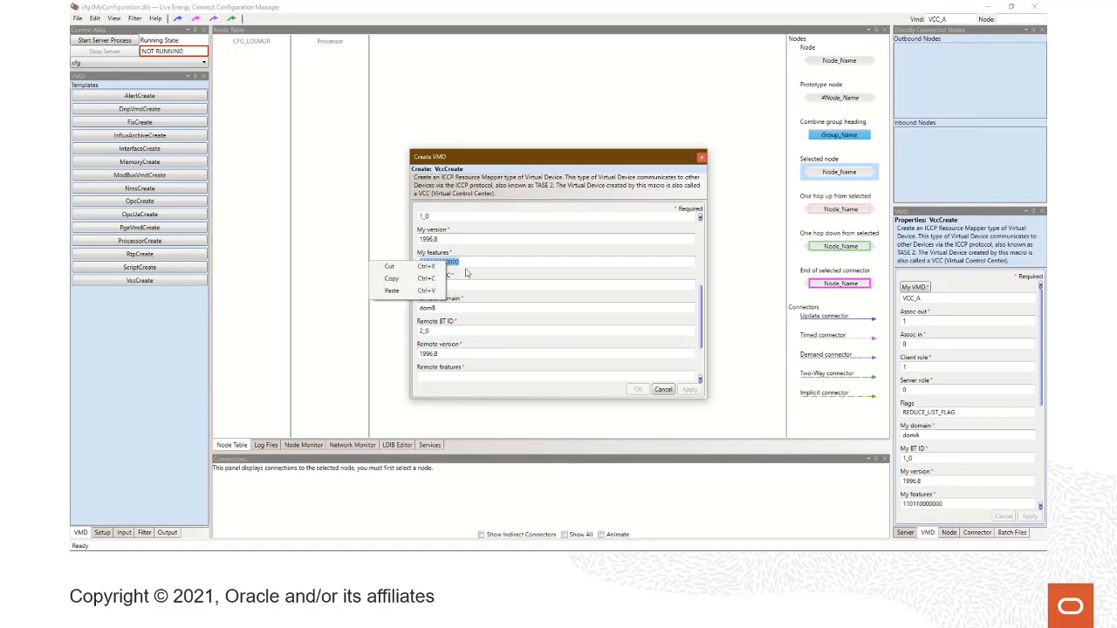
click(406, 279)
click(429, 378)
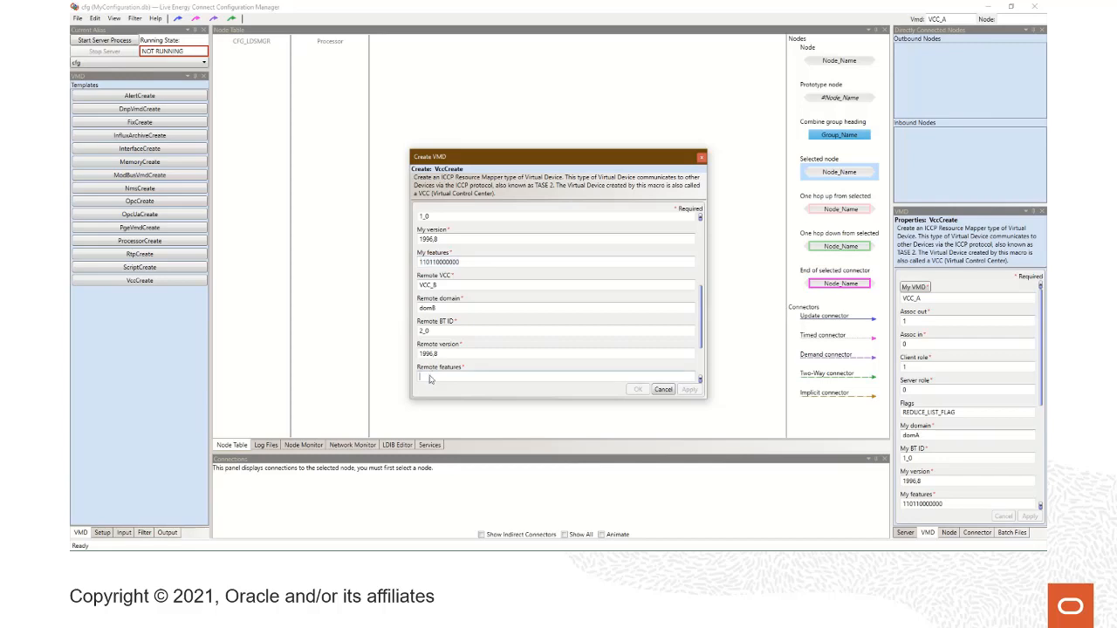
right_click(429, 379)
click(379, 406)
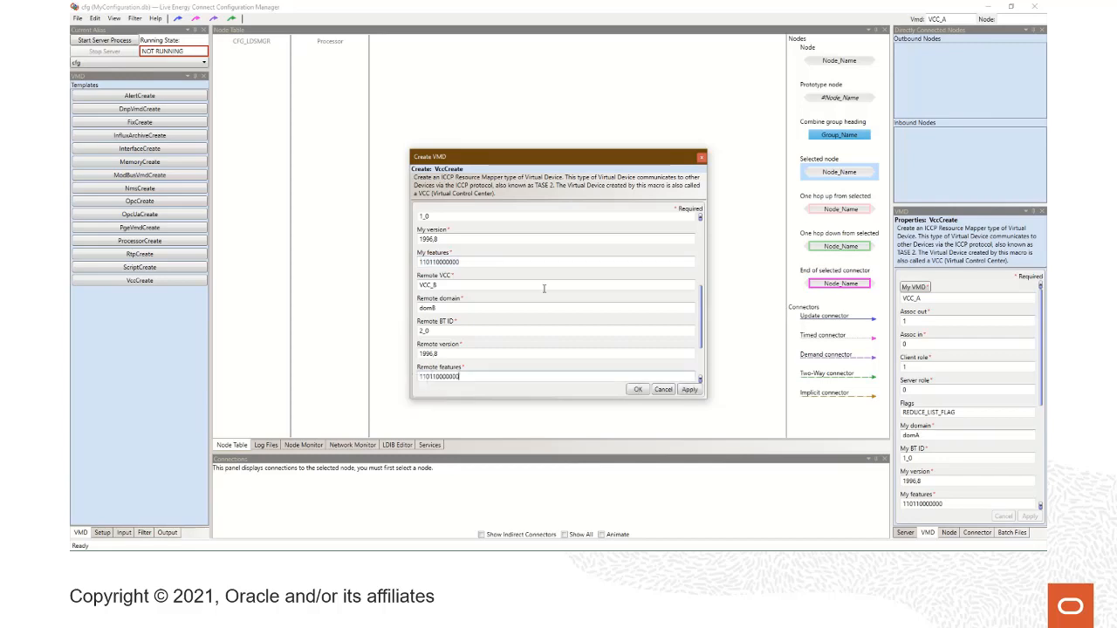
scroll(546, 287, down, 3)
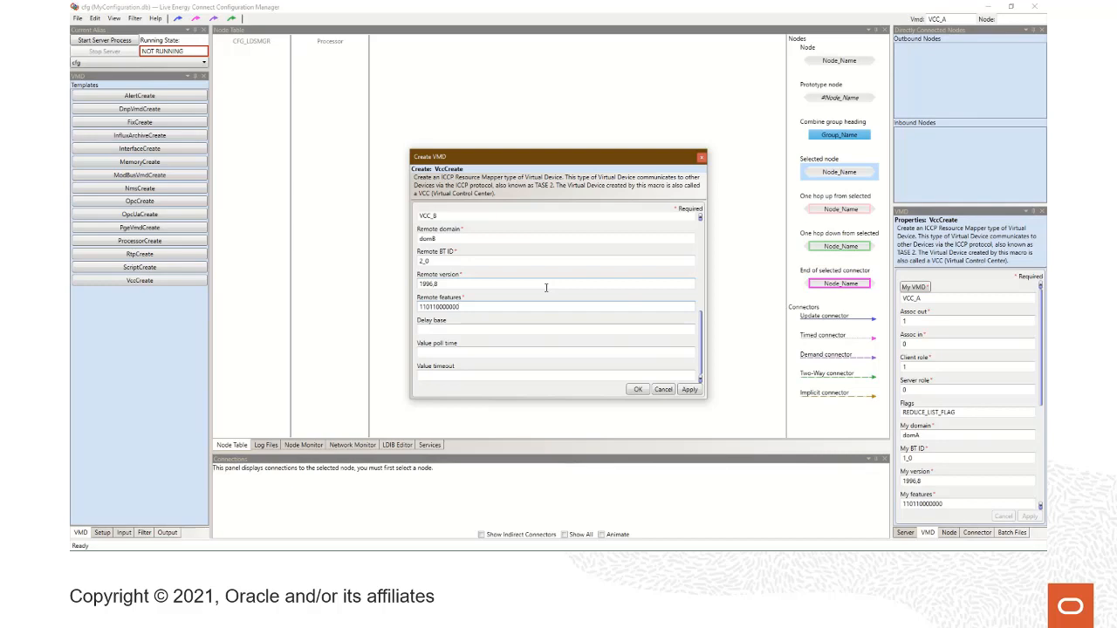
click(638, 390)
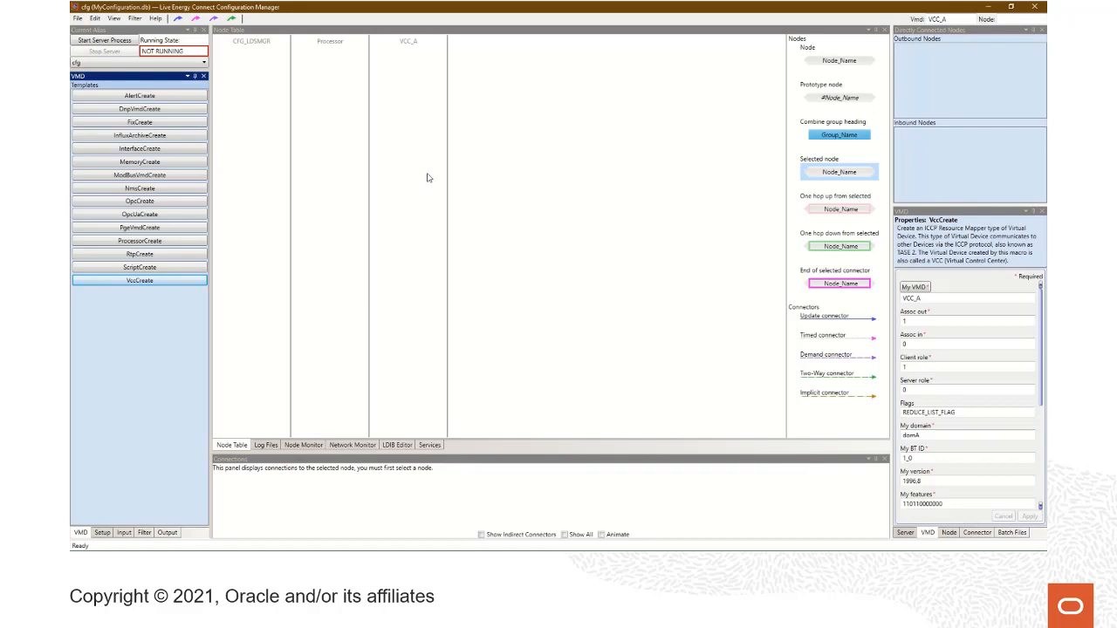
- Open the LDIB Editor and set the TSEL (ASCII) of the VCC_A entry to 00 01
click(409, 51)
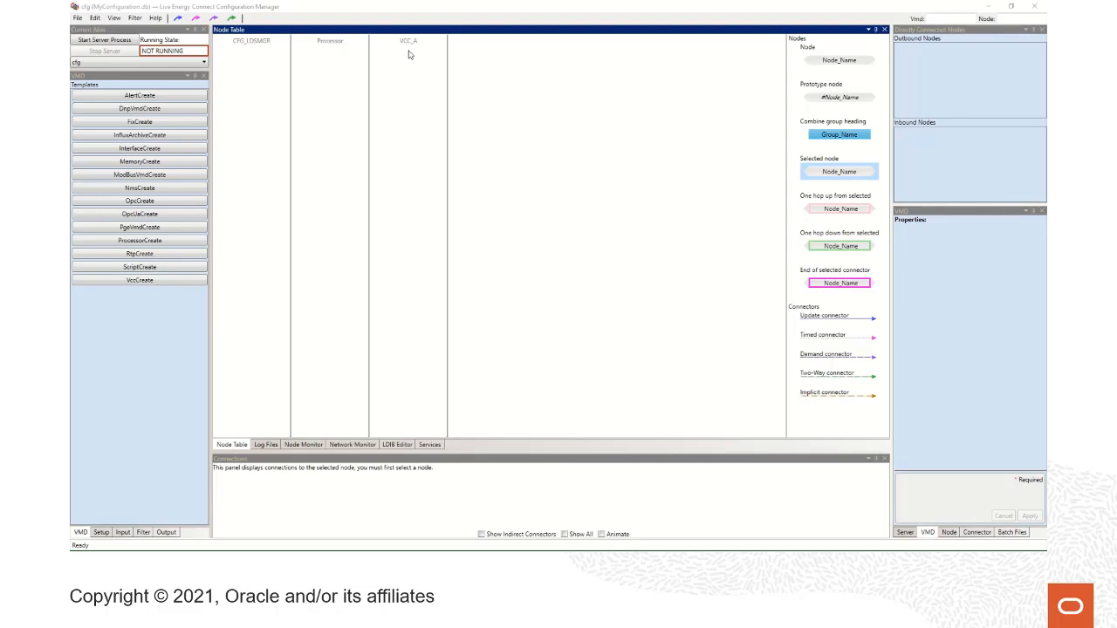
click(398, 444)
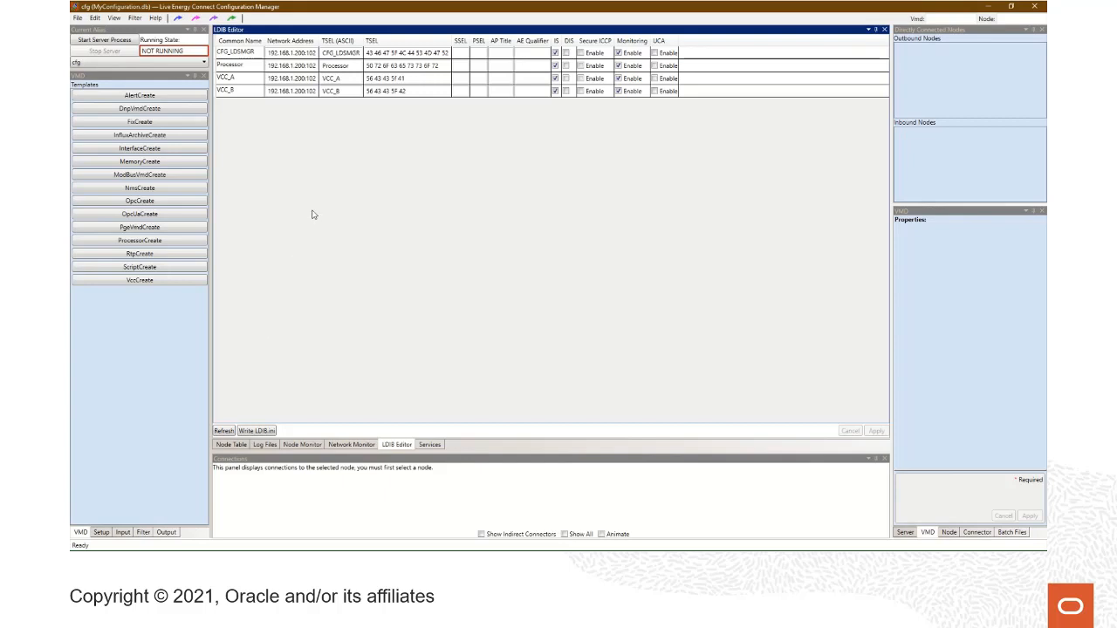
click(297, 79)
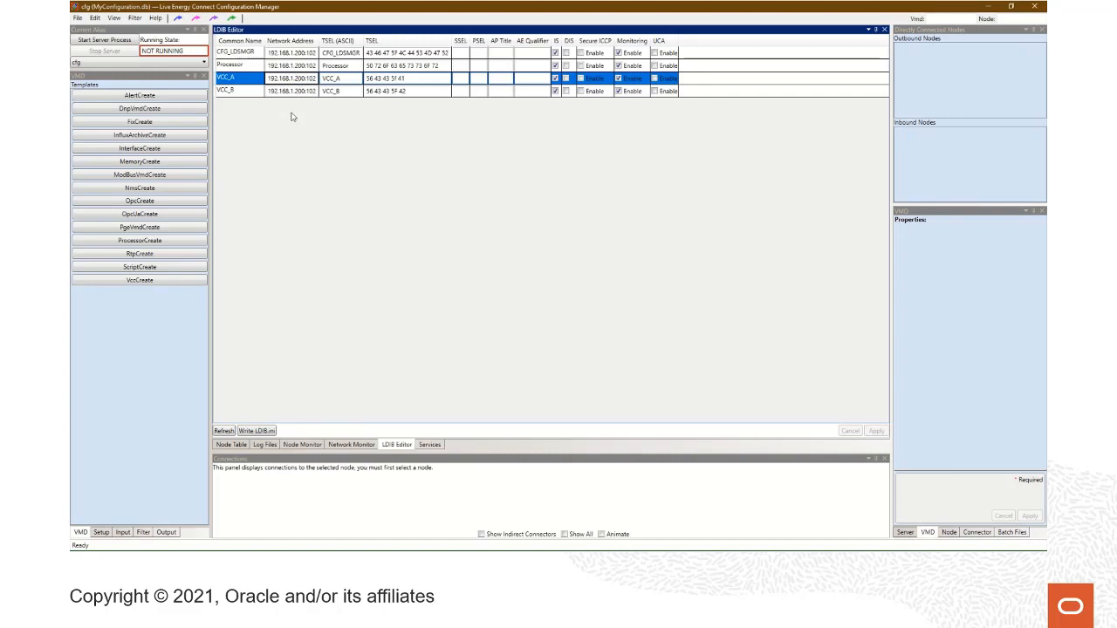
key(Tab)
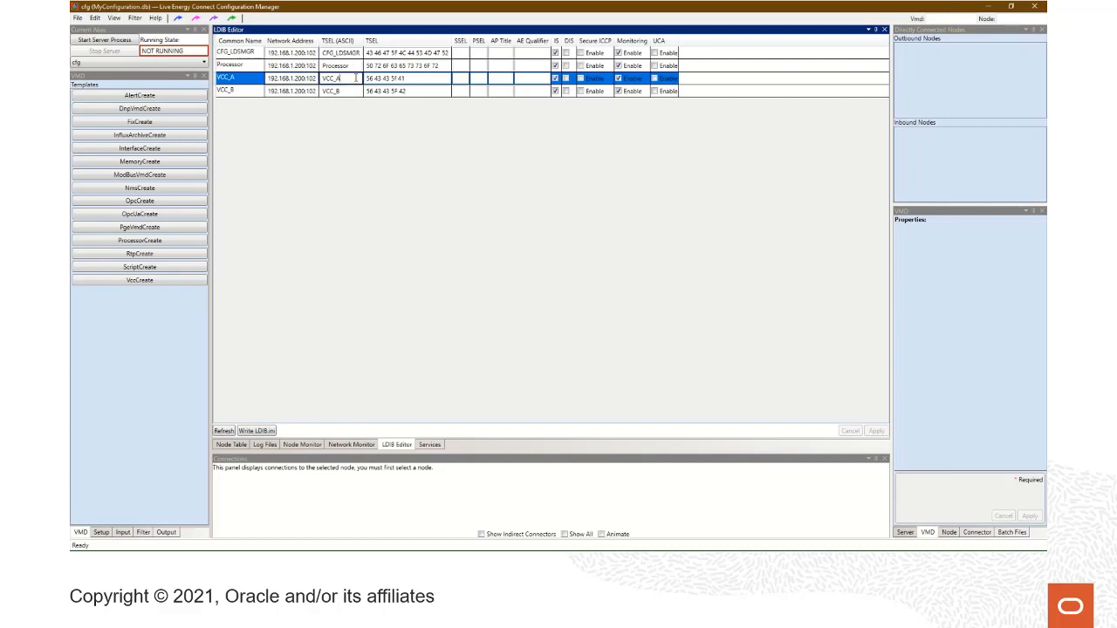
text(00 01)
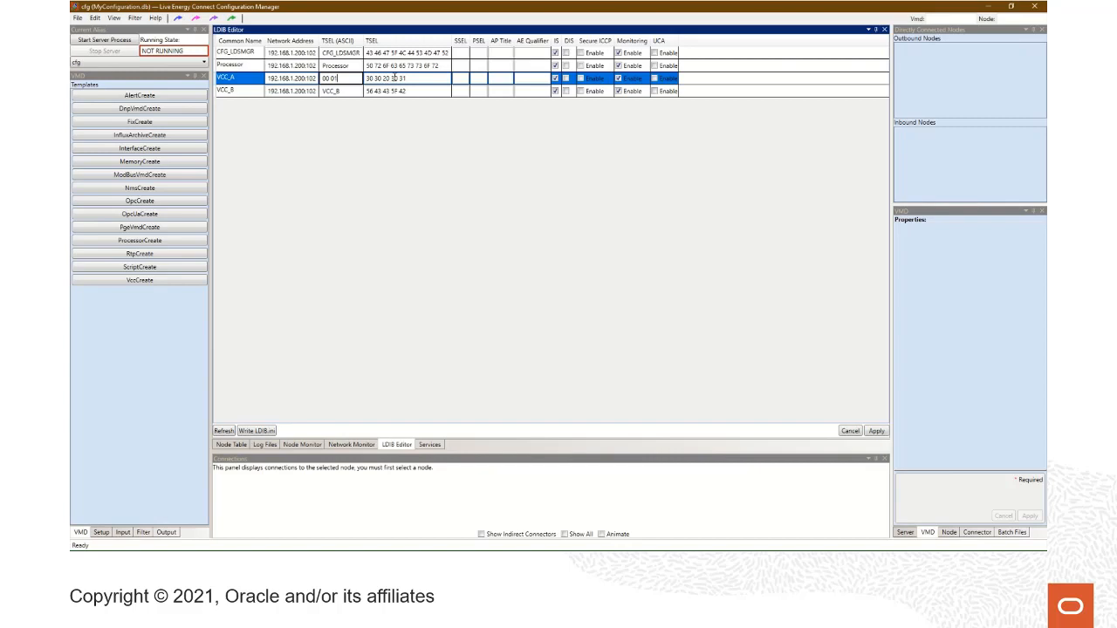
- Set VCC_A's SSEL to 00 01 and its PSEL to 00 00 00 01
click(455, 78)
text(00 01)
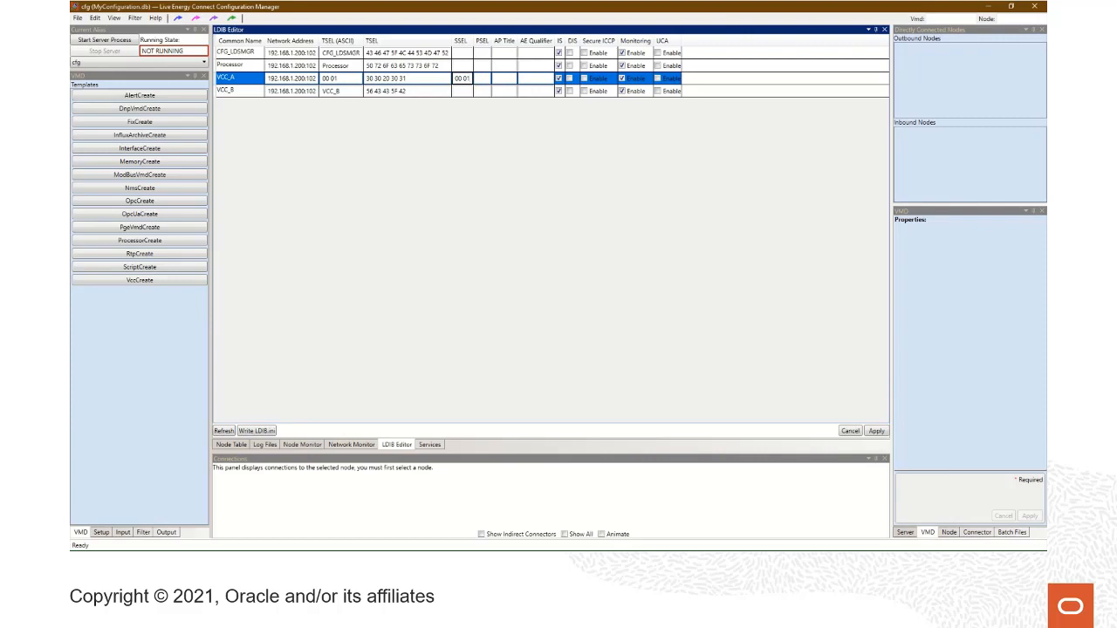
click(478, 78)
text(00 00 00)
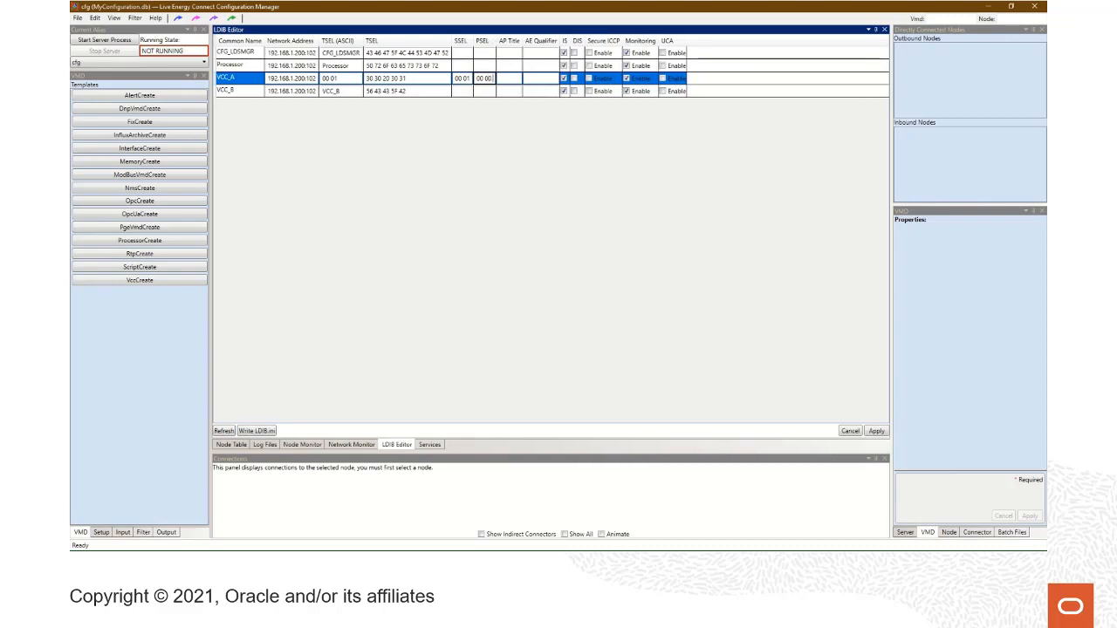
text( 00 0)
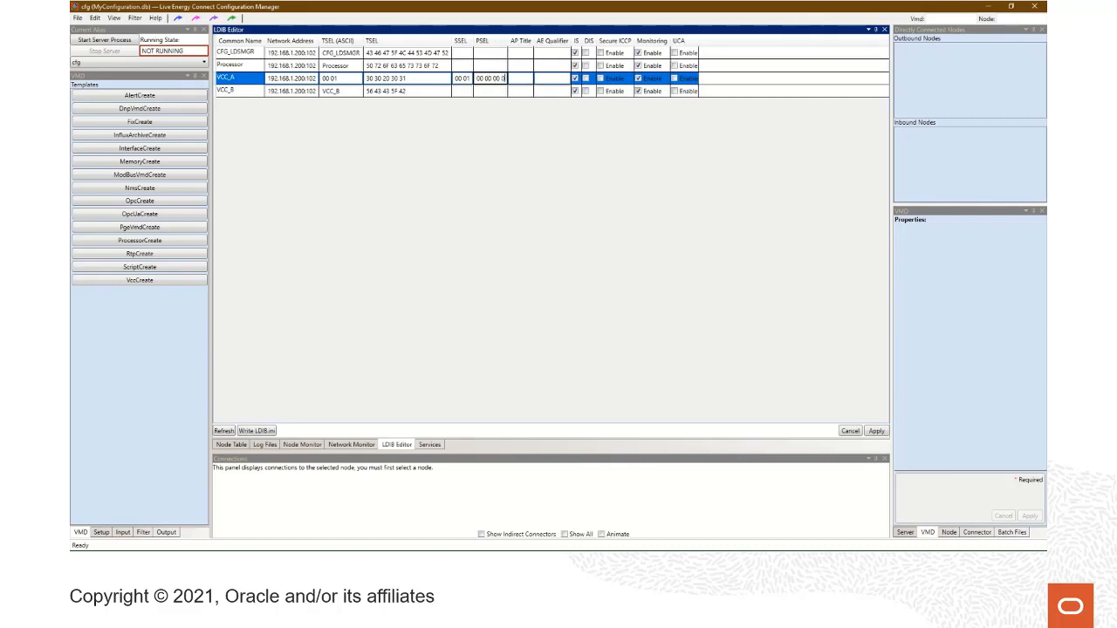
text(1)
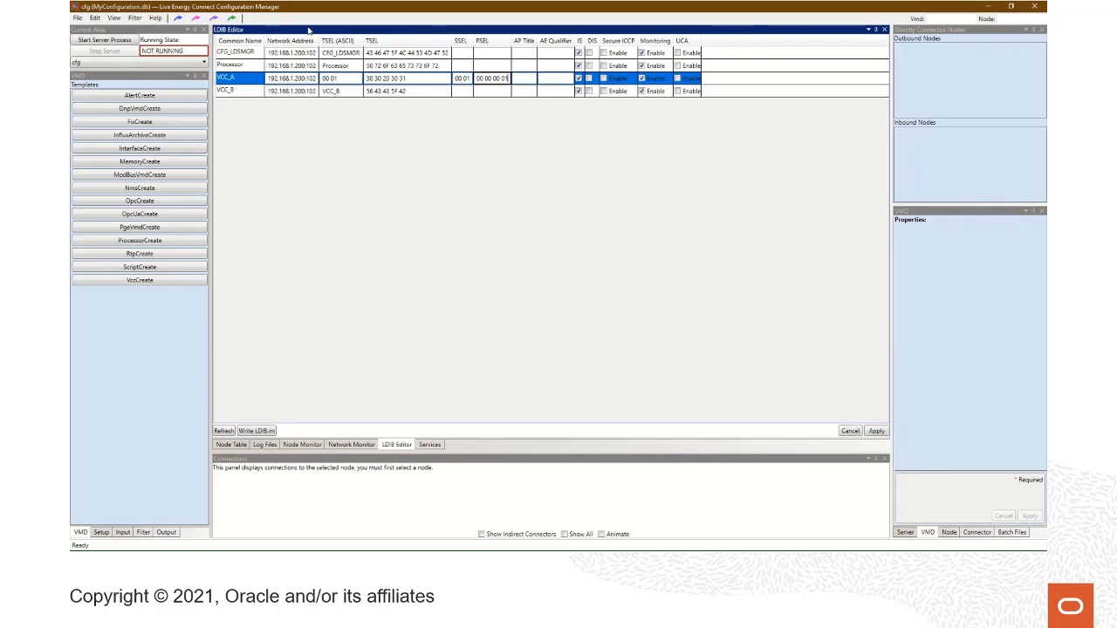
right_click(451, 78)
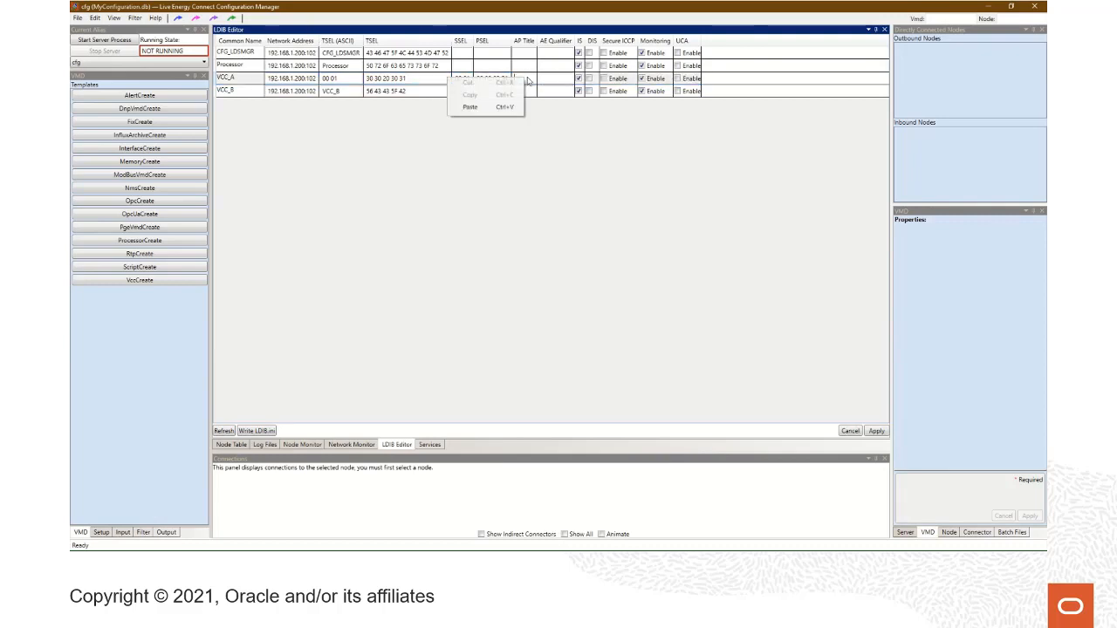
click(473, 107)
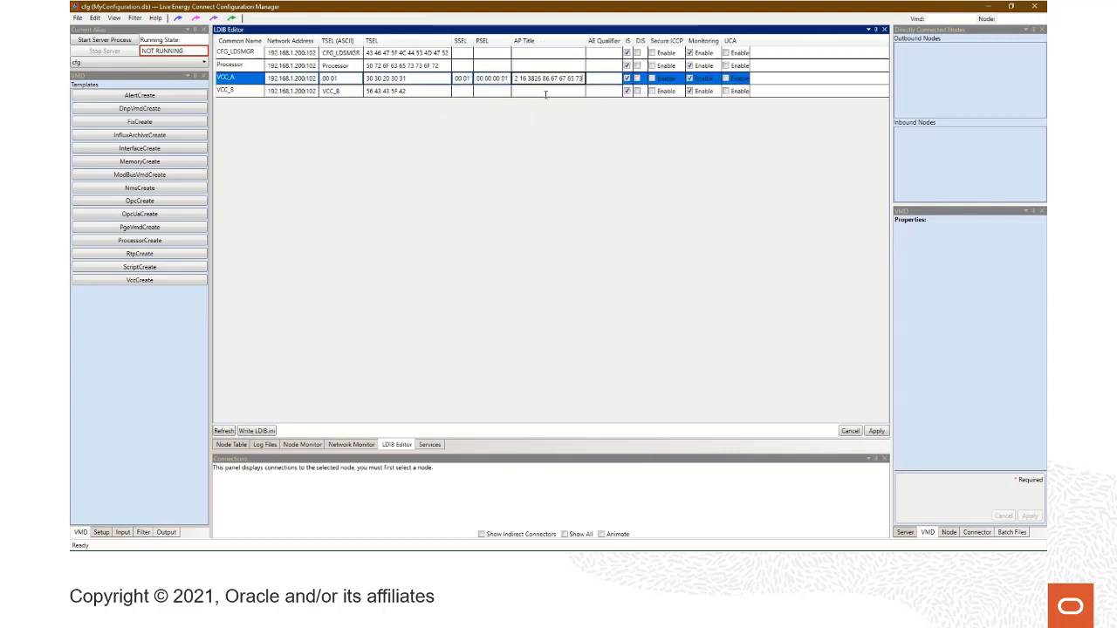
click(597, 77)
text(101)
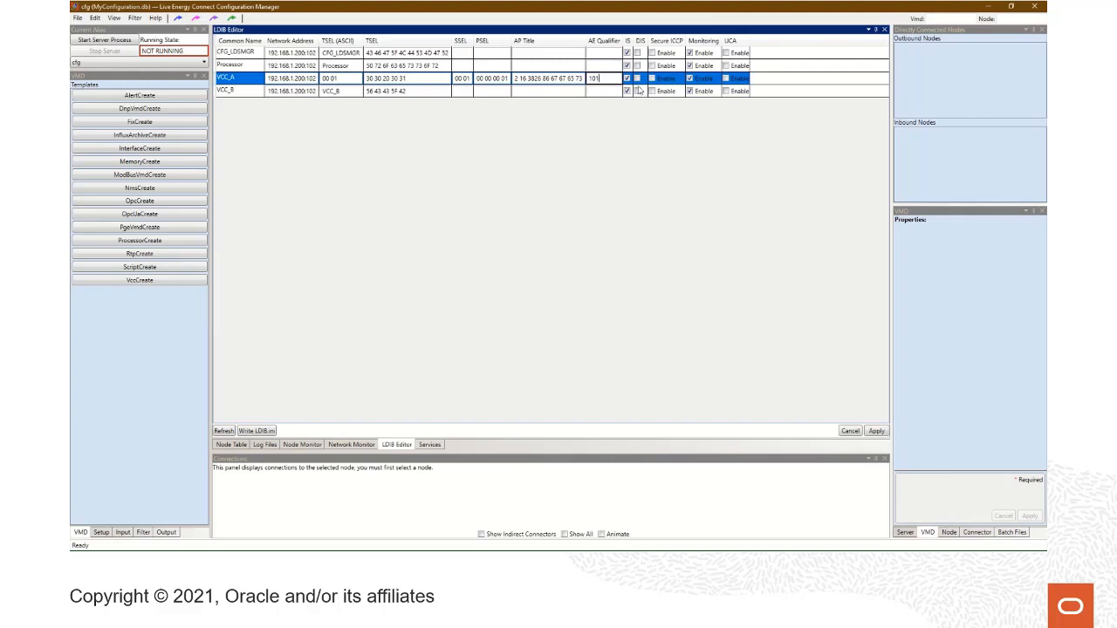
click(876, 431)
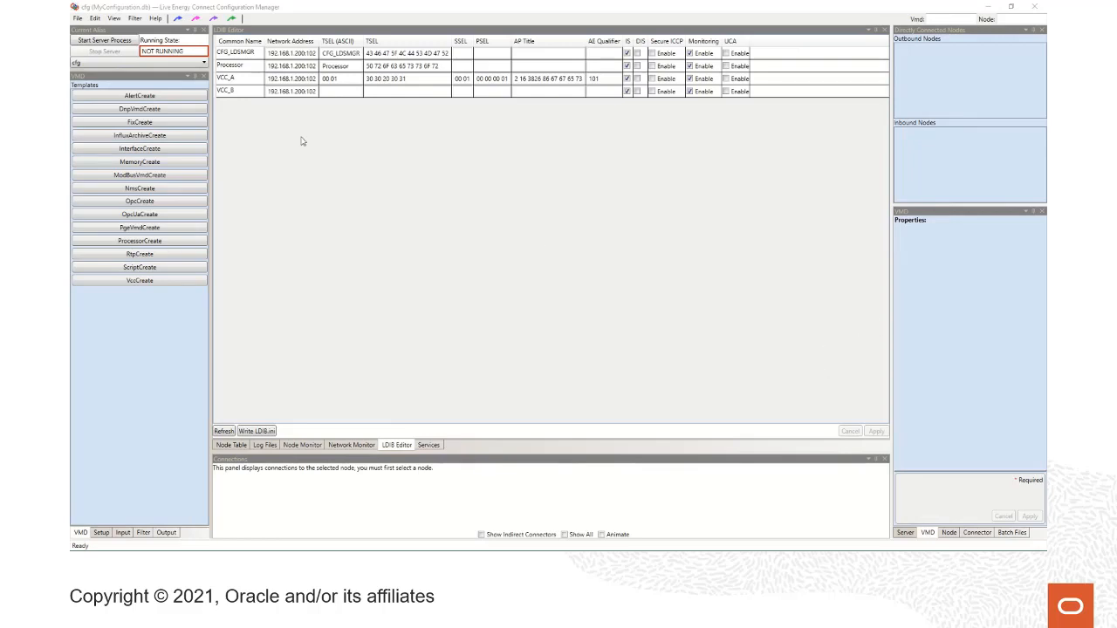
- Set the network address of the VCC_B entry to 127.0.0.1:103
click(314, 92)
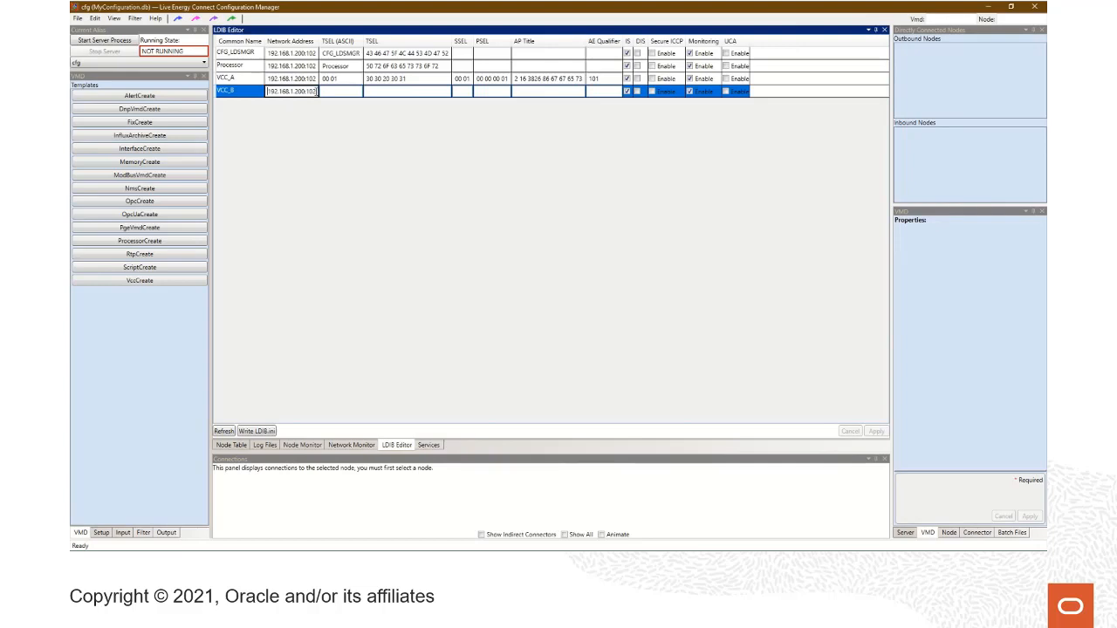
click(314, 91)
text(127)
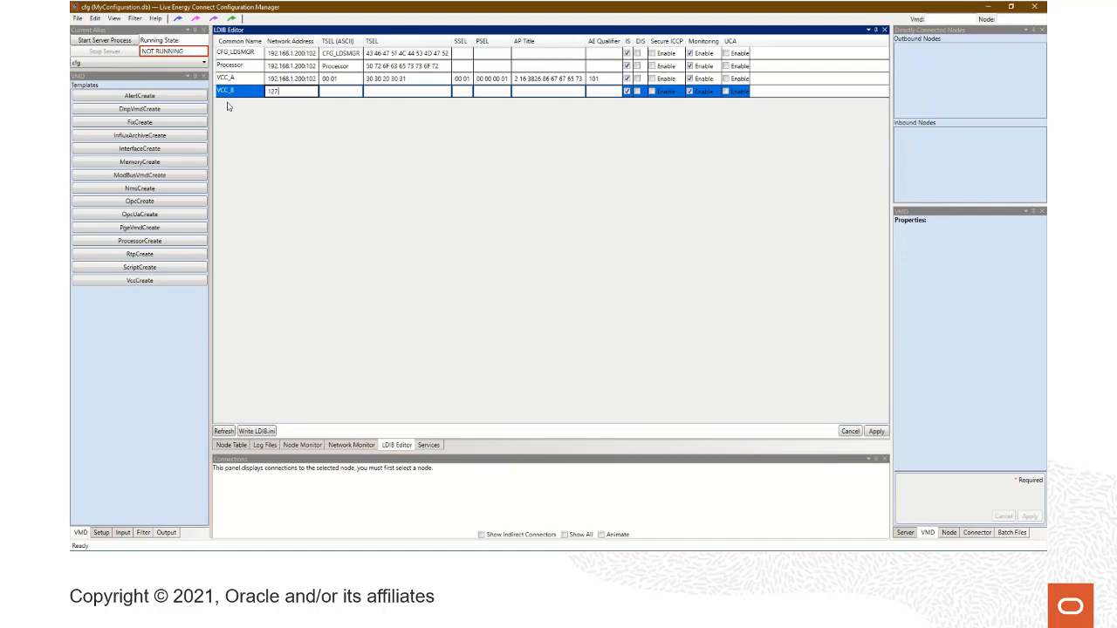
text(.0.0.1:103)
- Set both the TSEL (ASCII) and the SSEL of VCC_B to 00 02
click(349, 91)
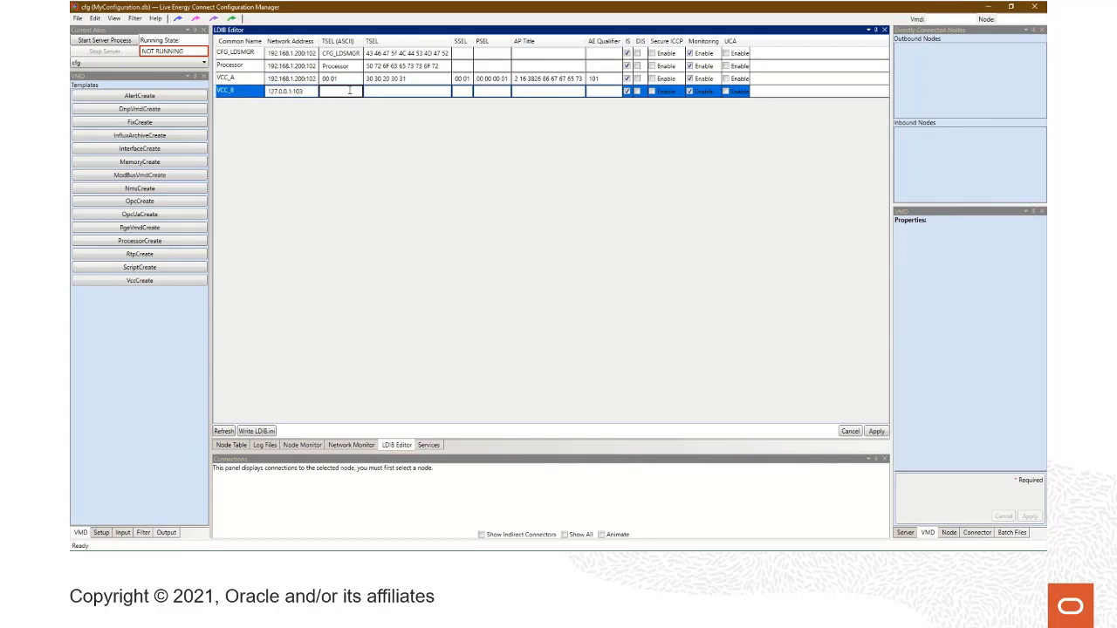
text(0)
key(BackSpace)
text(0 02)
click(467, 90)
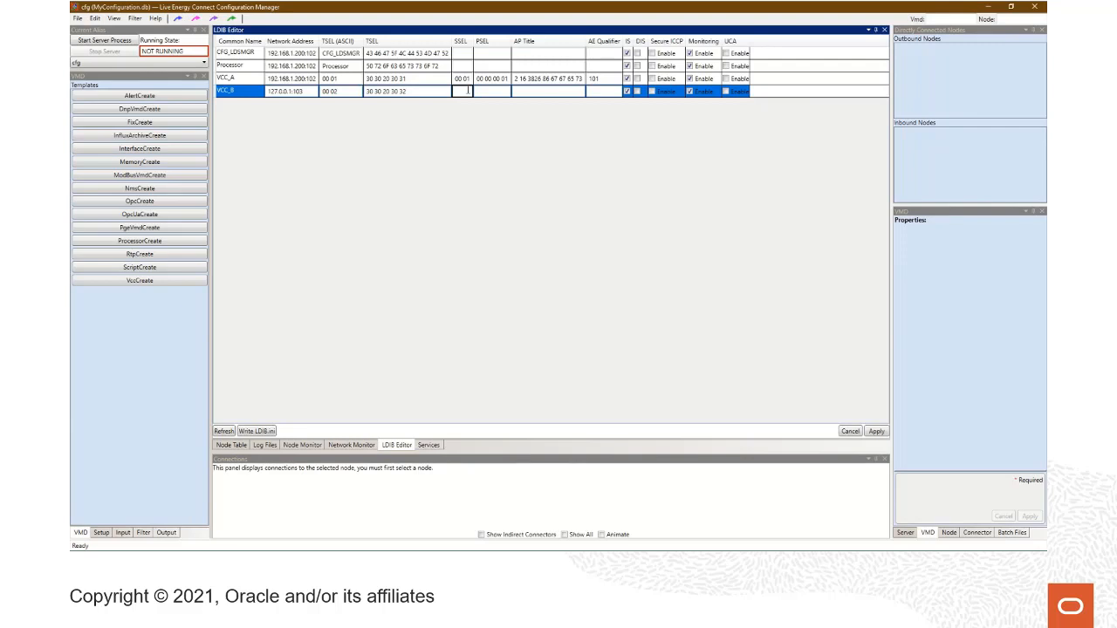
text(00 02)
- Copy VCC_A's PSEL to the VCC_B entry and change it to 00 00 00 02
click(479, 78)
drag(479, 77, 510, 76)
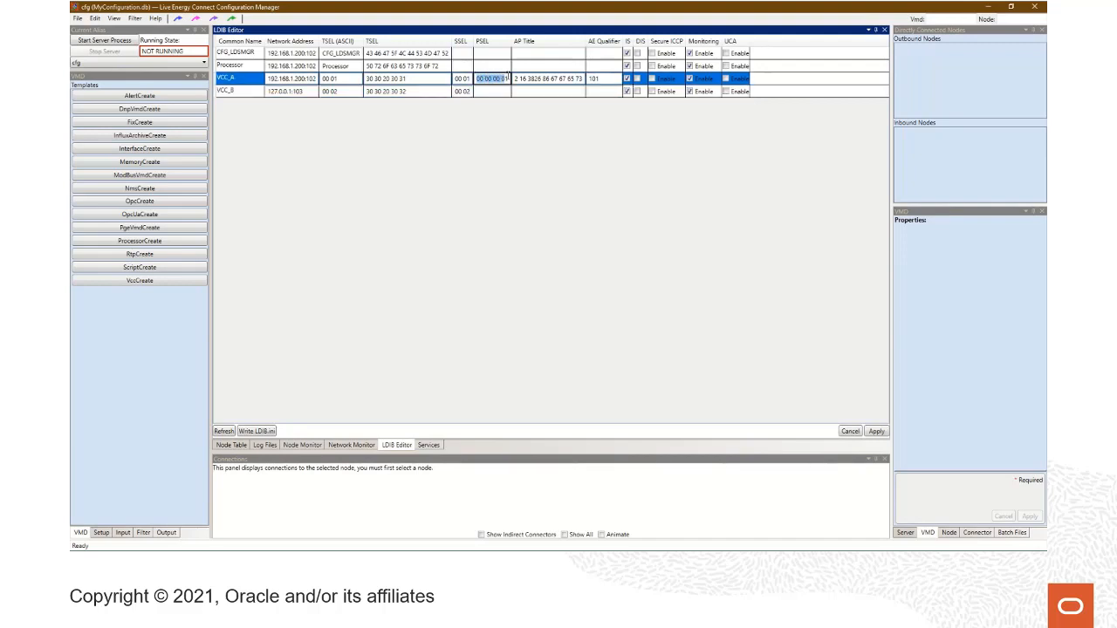
right_click(508, 77)
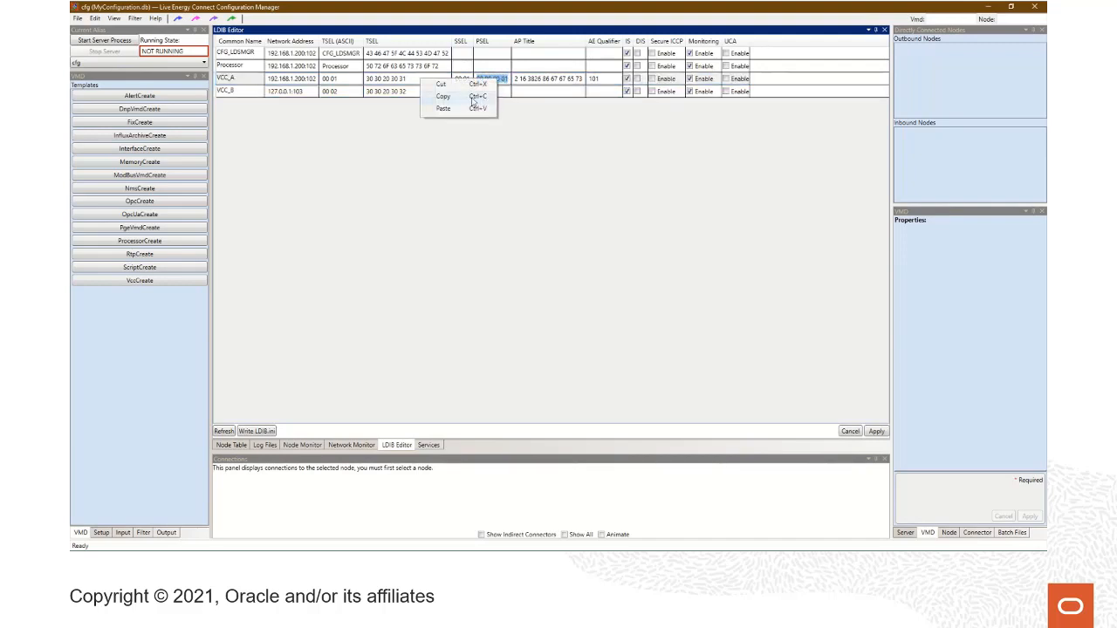
click(473, 96)
click(489, 90)
right_click(489, 90)
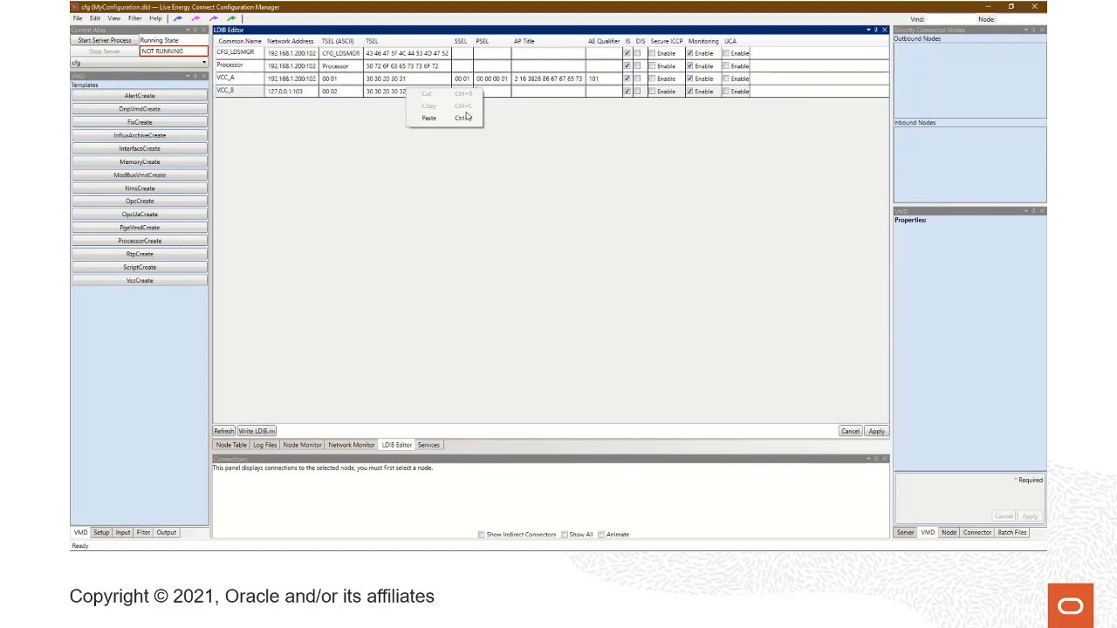
click(439, 118)
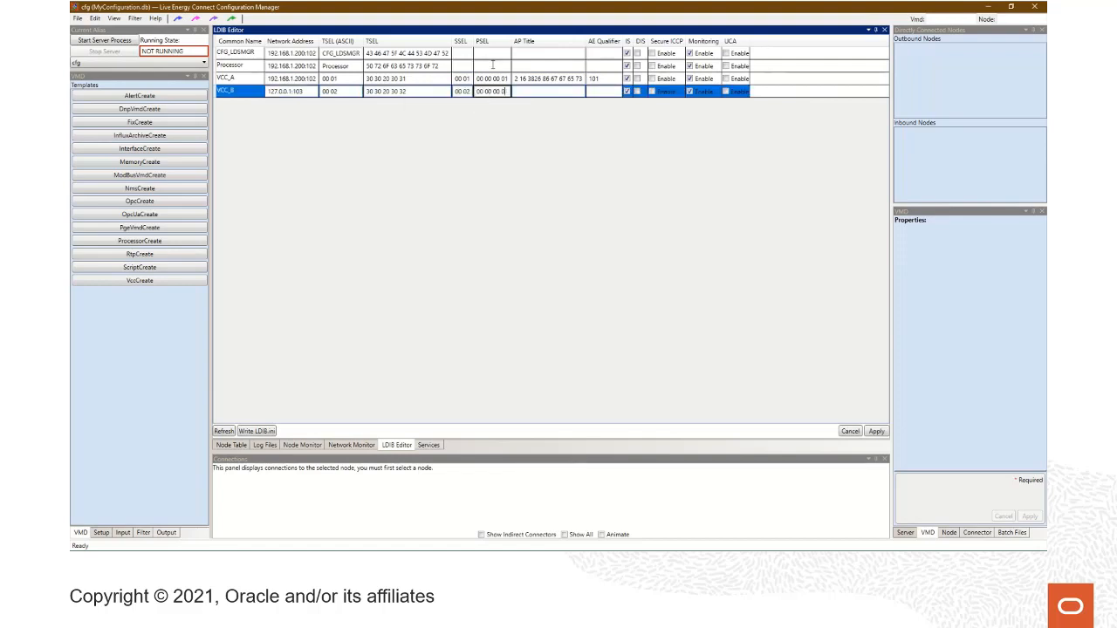
text(2)
click(582, 77)
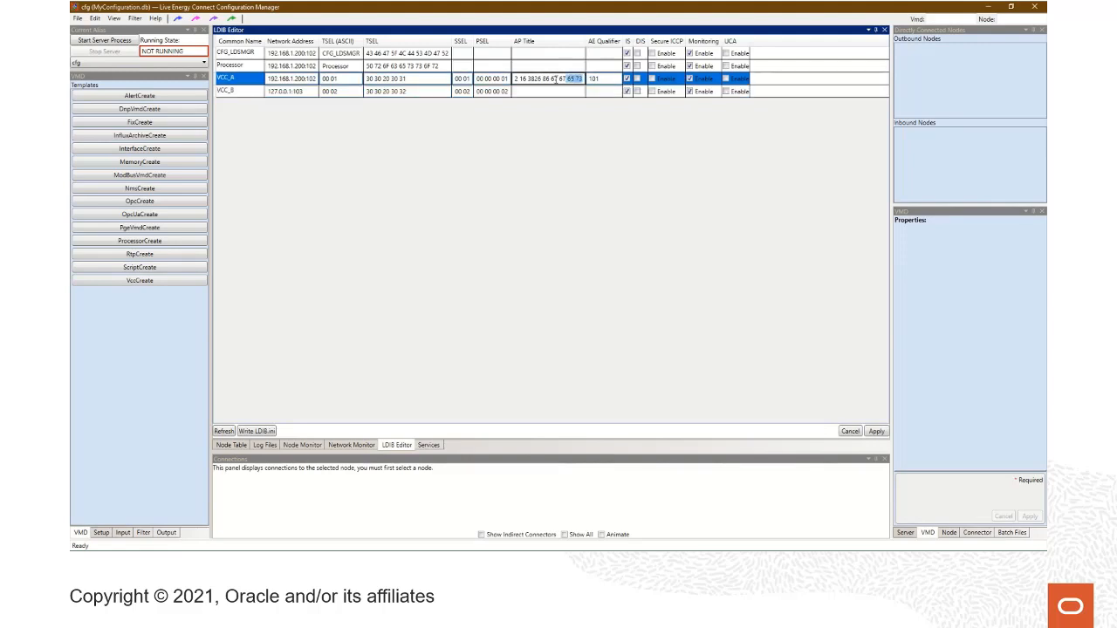
drag(582, 78, 522, 80)
right_click(524, 83)
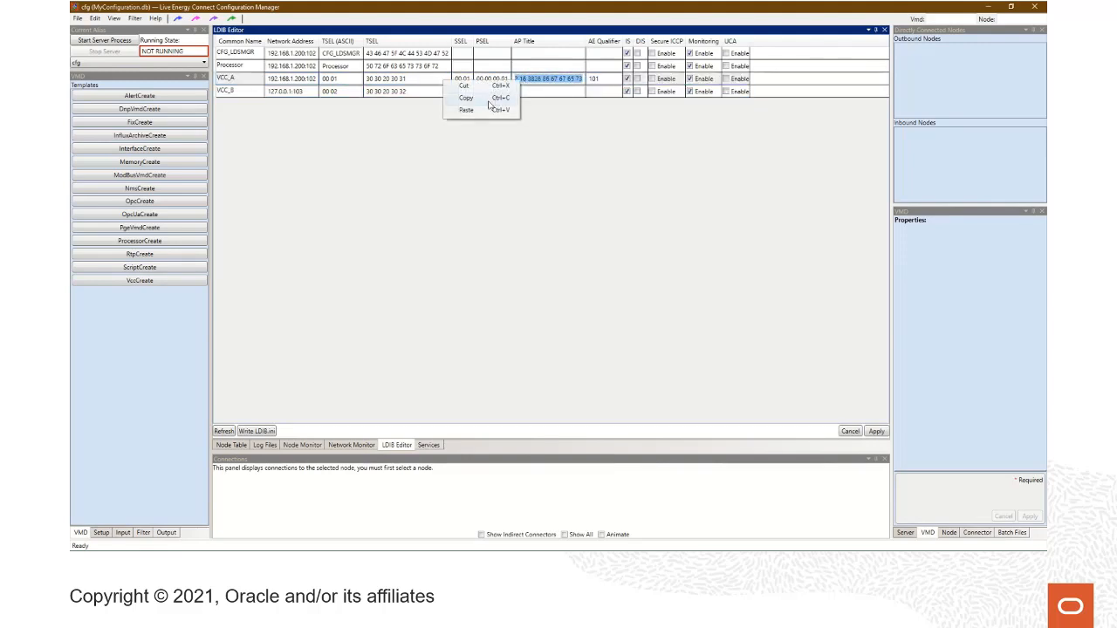
click(488, 98)
click(539, 91)
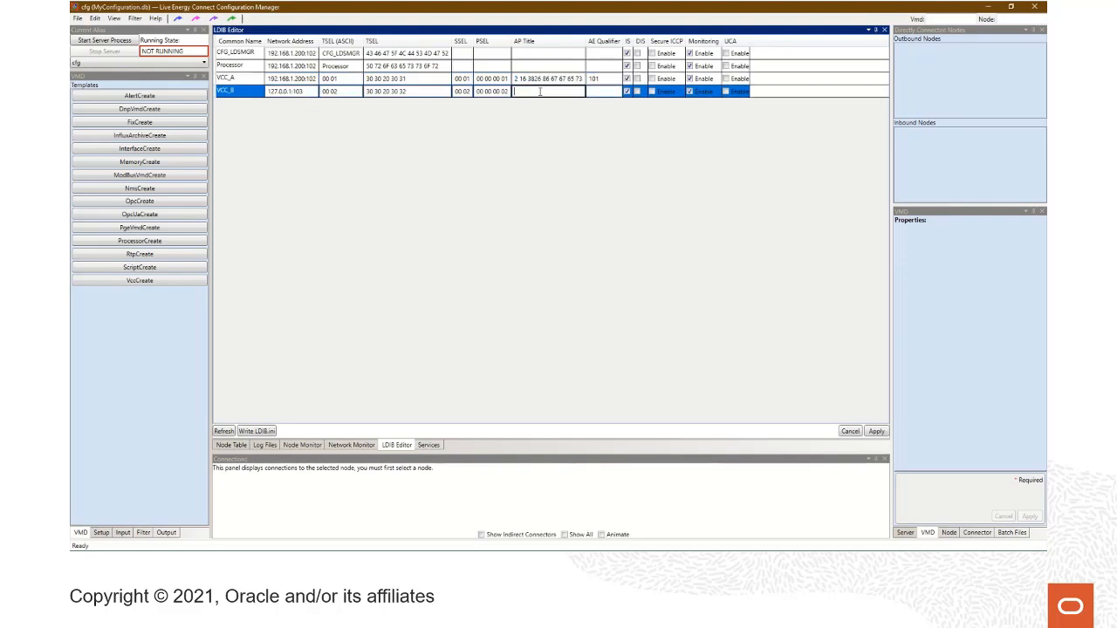
right_click(523, 93)
click(487, 128)
- Set VCC_B's AE Qualifier to 202 and apply the LDIB changes
click(605, 89)
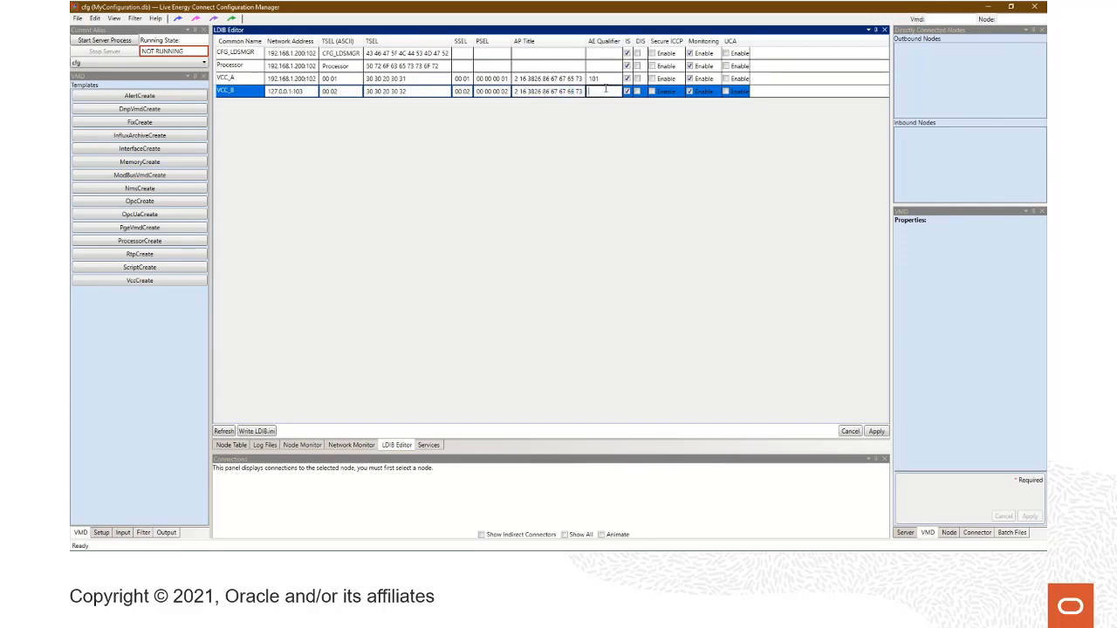
text(202)
click(876, 432)
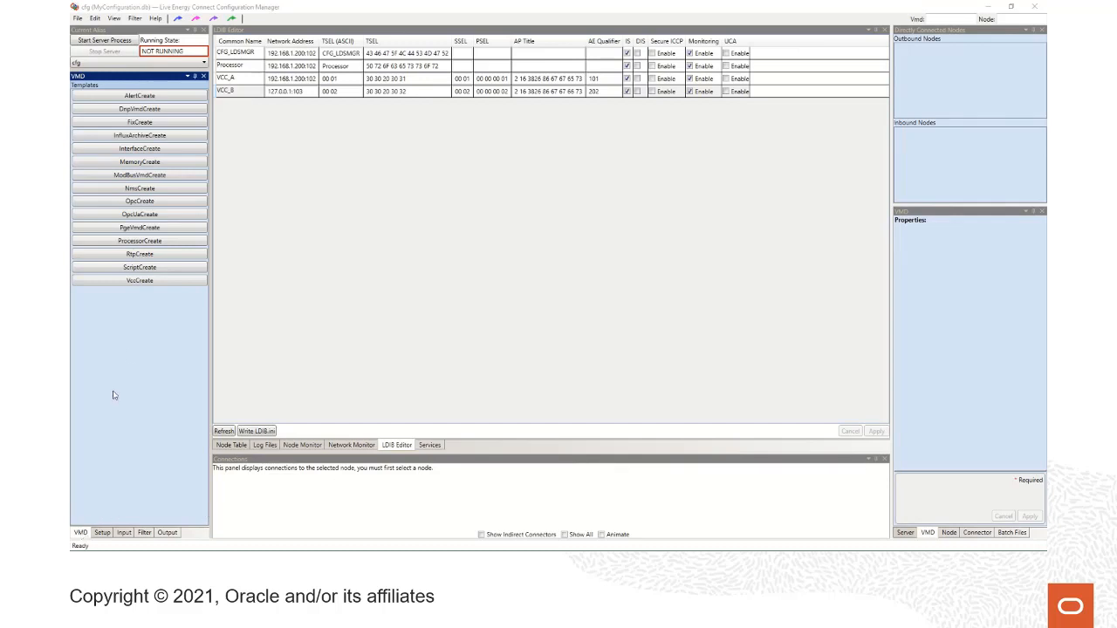
- Create a script VMD named Logger with ICCP_FLAG set, leaving its script file empty
click(155, 267)
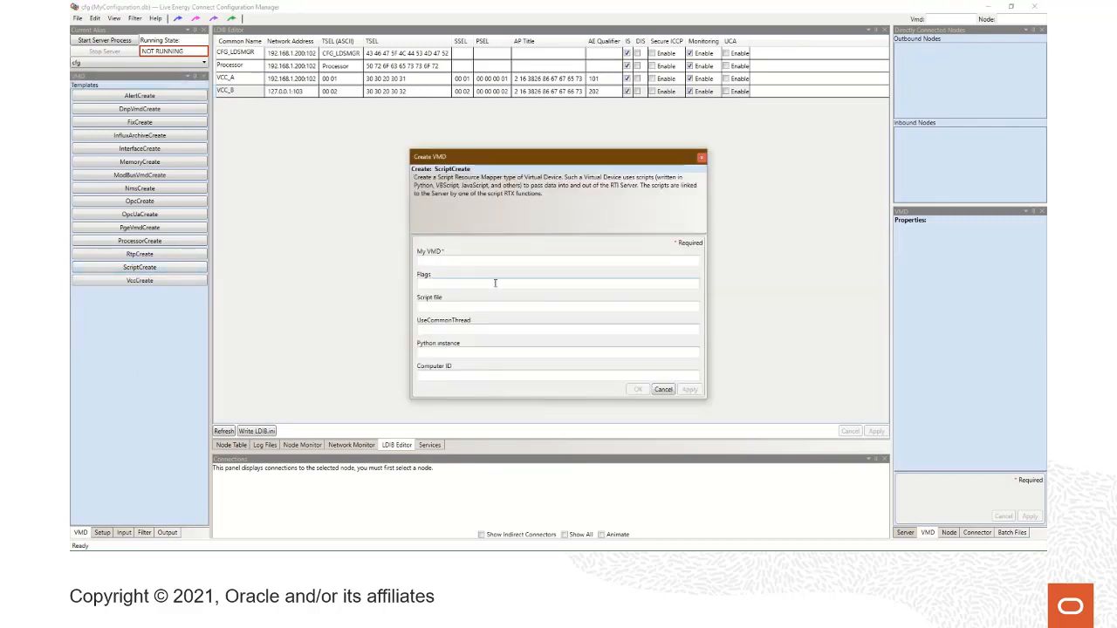
click(518, 258)
text(Logger)
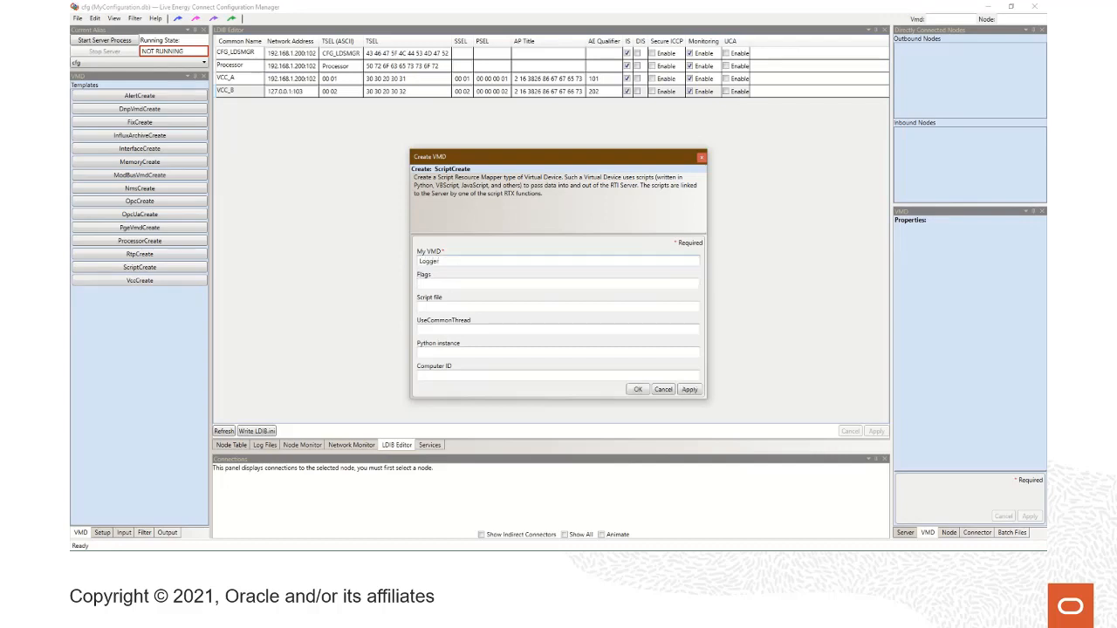
key(BackSpace)
click(497, 283)
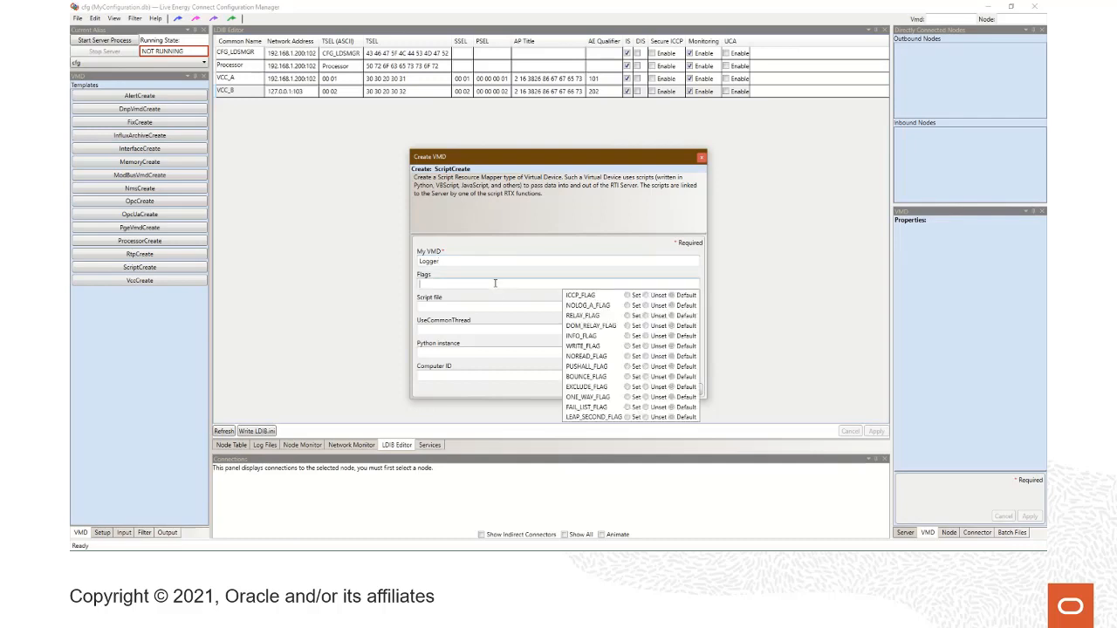
click(627, 296)
click(538, 301)
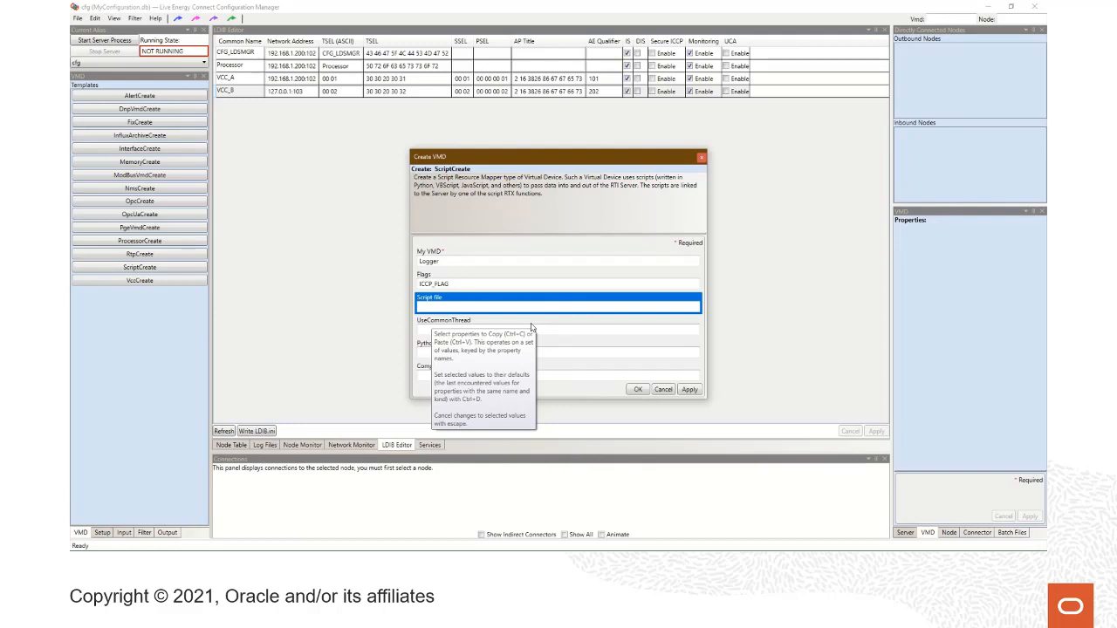
click(638, 390)
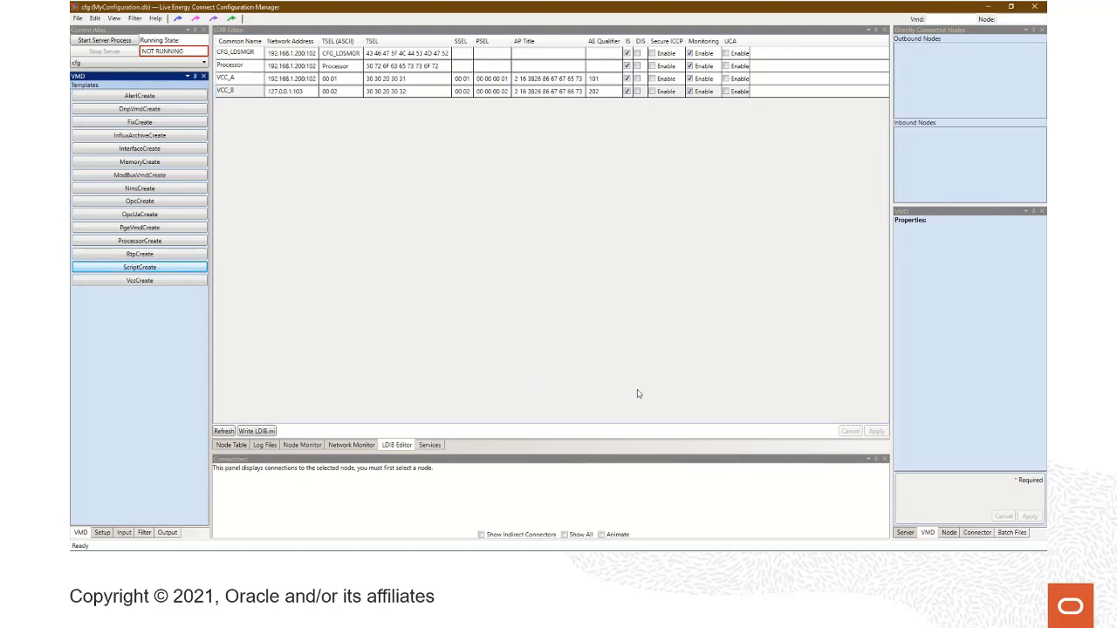
- Reorder the VMD columns in the node table so VCC_A comes before Processor
click(232, 446)
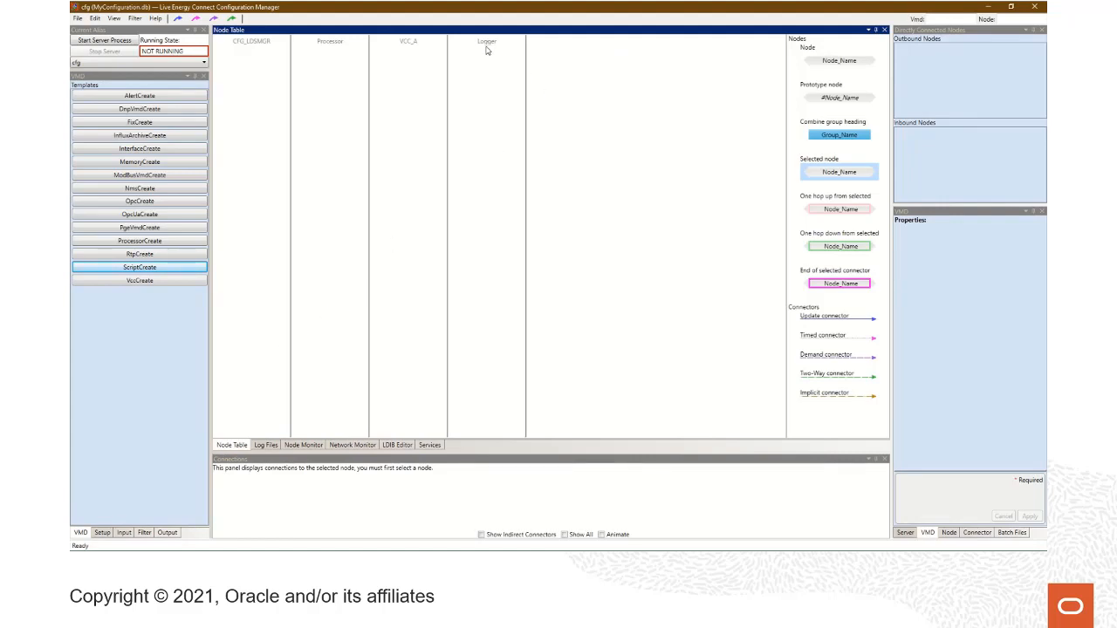
key(alt)
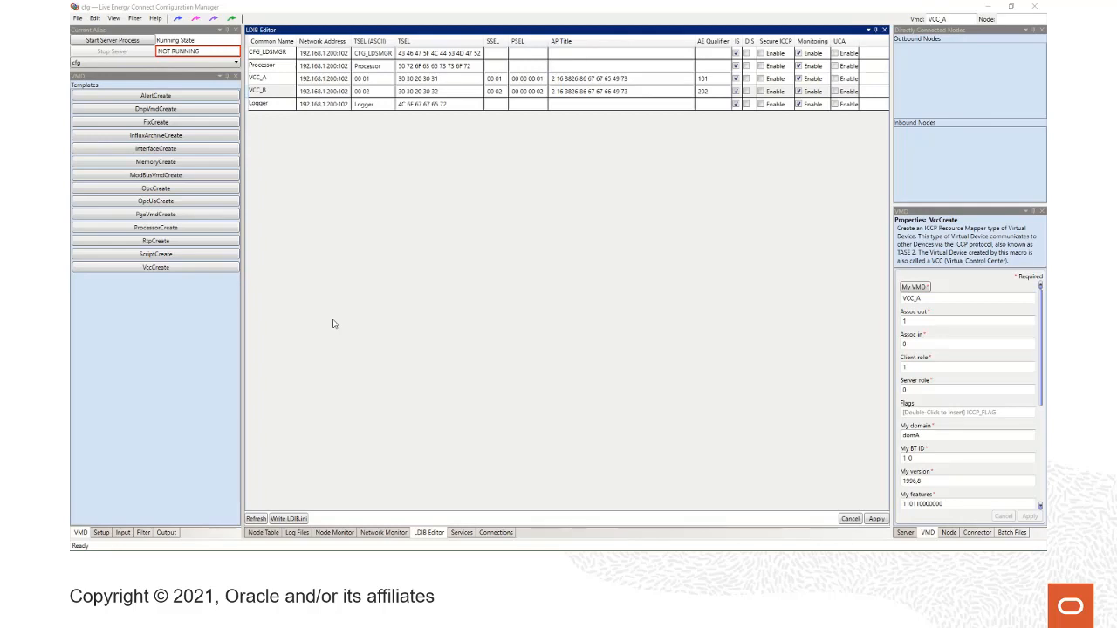
click(264, 534)
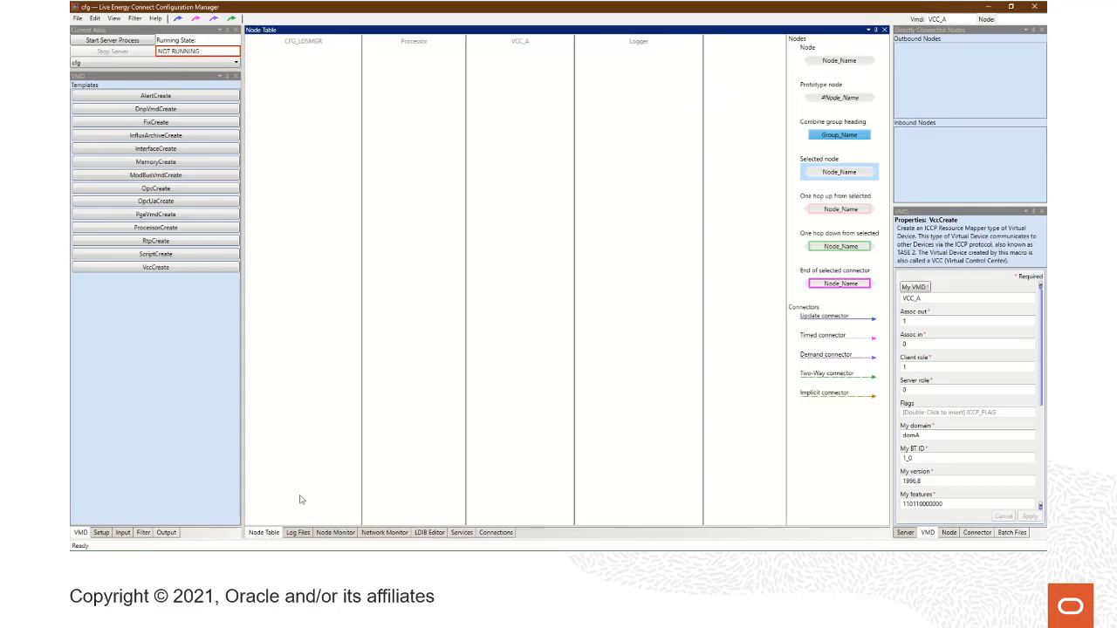
click(432, 46)
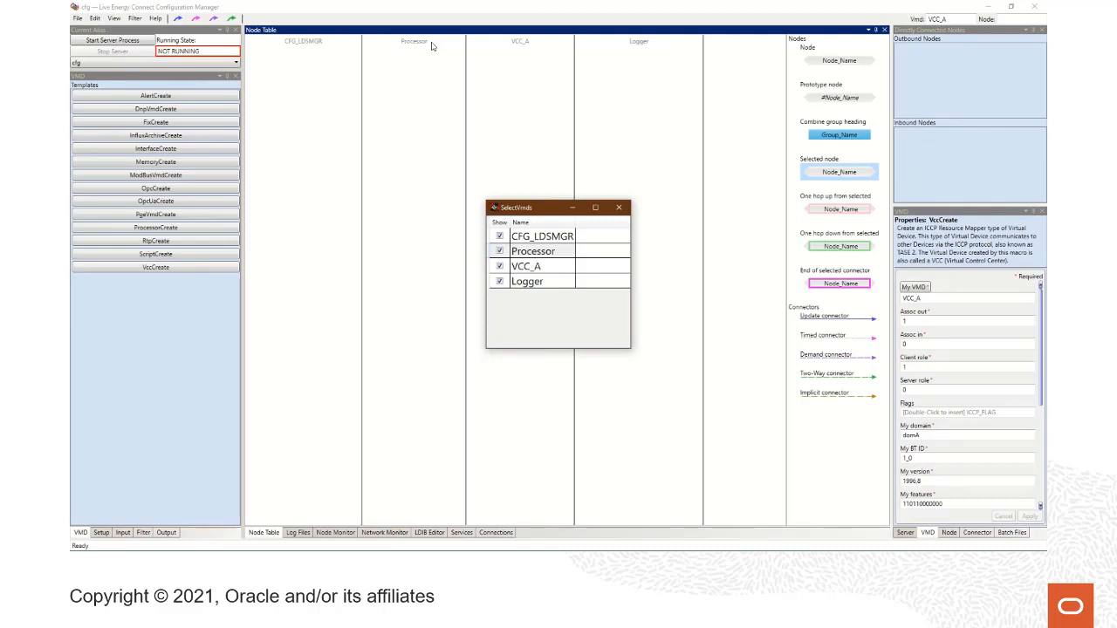
click(528, 271)
drag(528, 273, 528, 248)
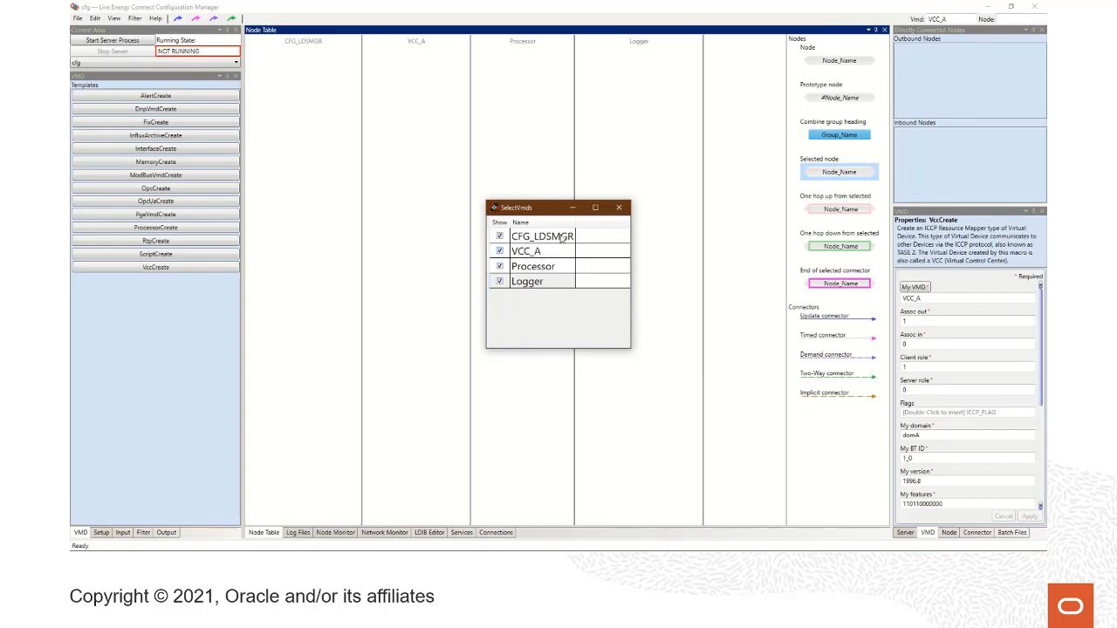
click(618, 210)
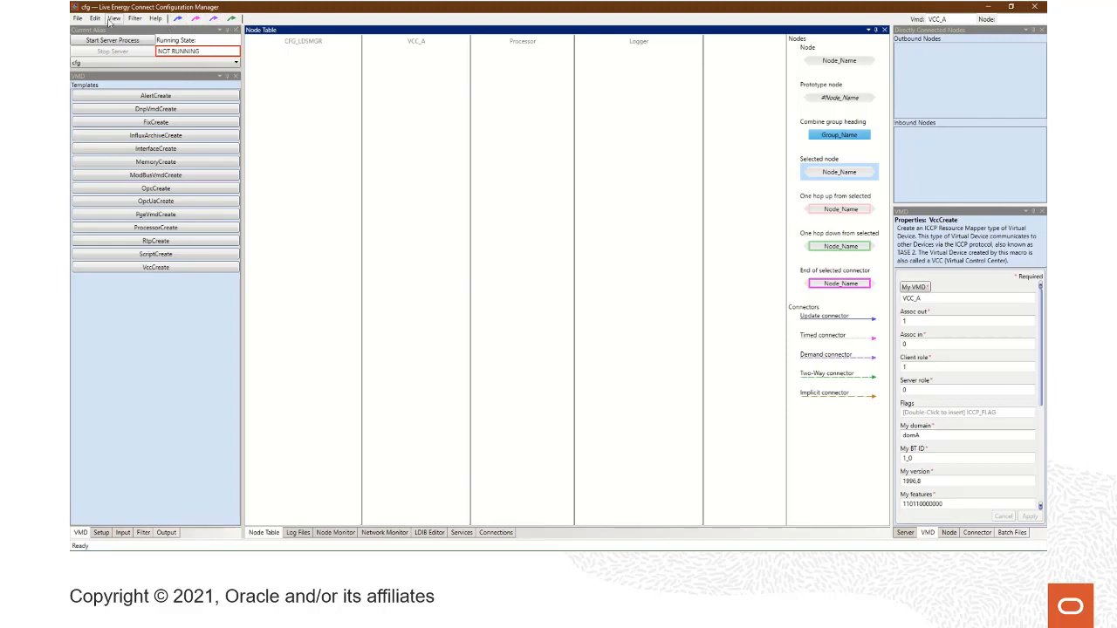
- Save the configuration as MyConfiguration.db in the LiveEnergyConnect folder
click(78, 18)
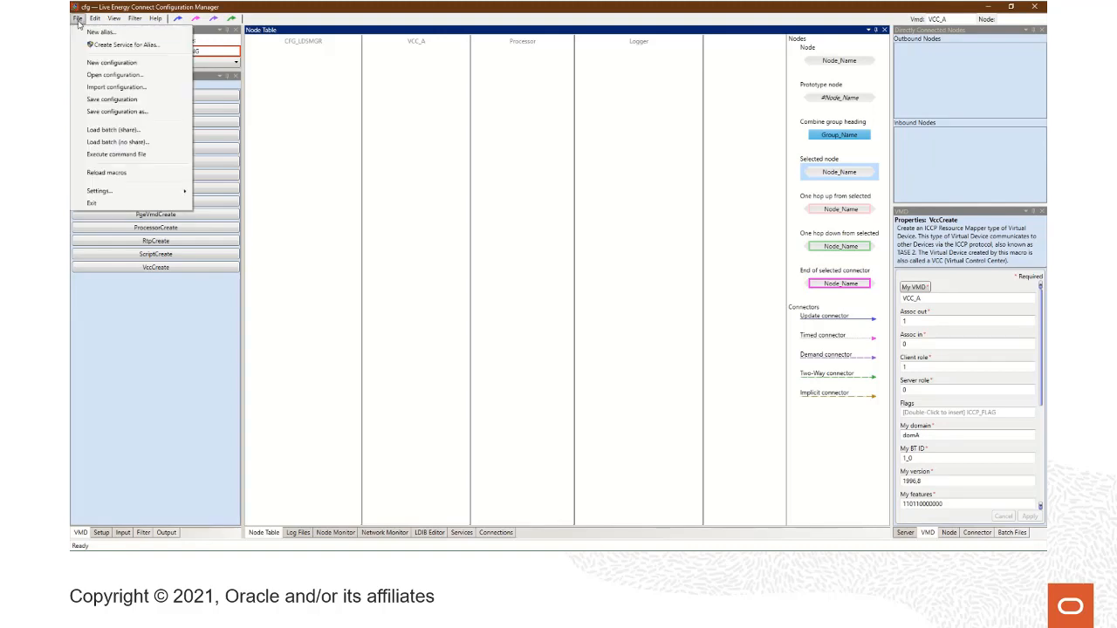
click(110, 99)
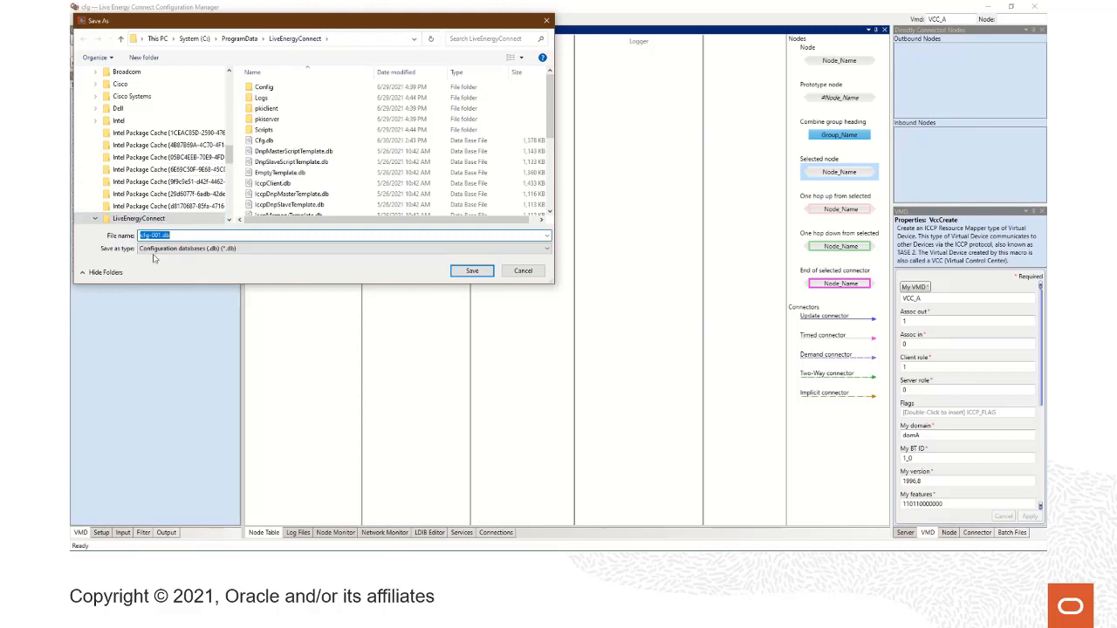
text(MyConfiguration)
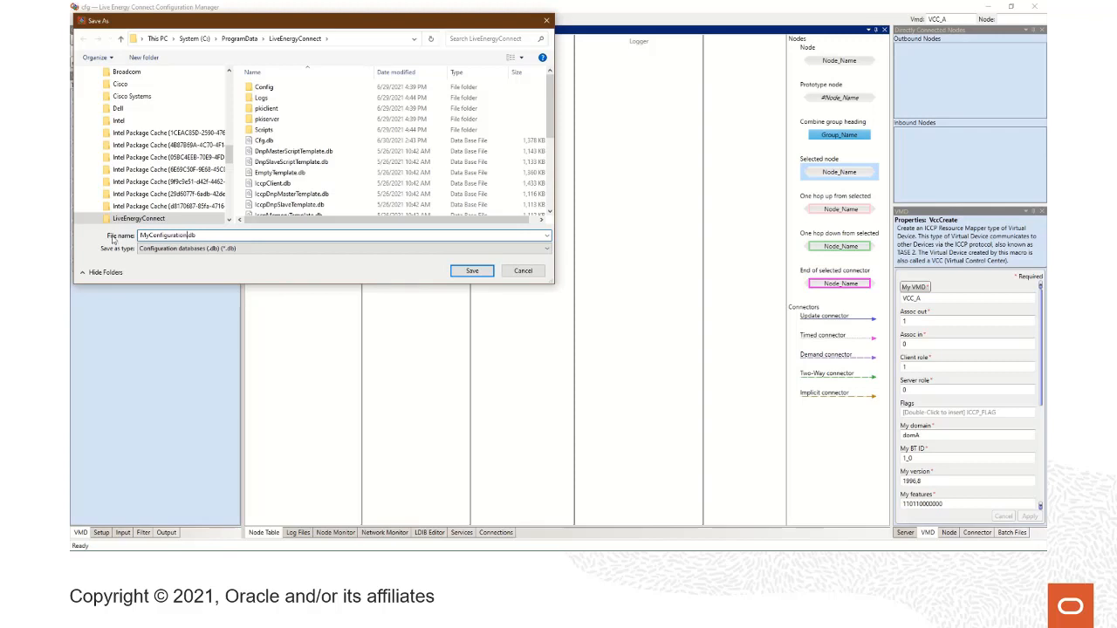
click(472, 272)
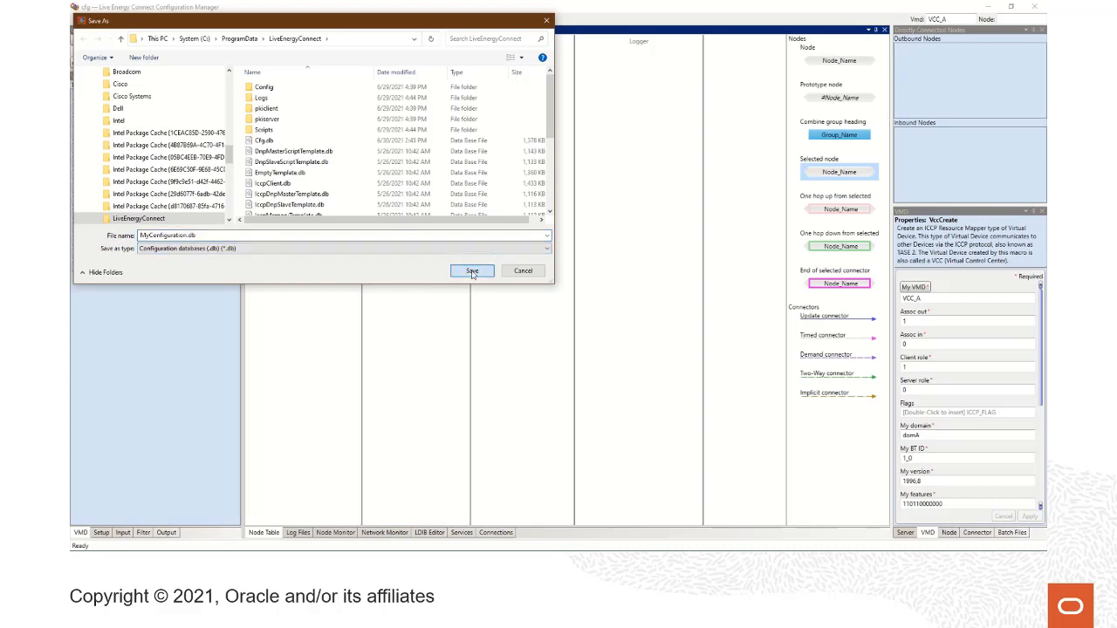